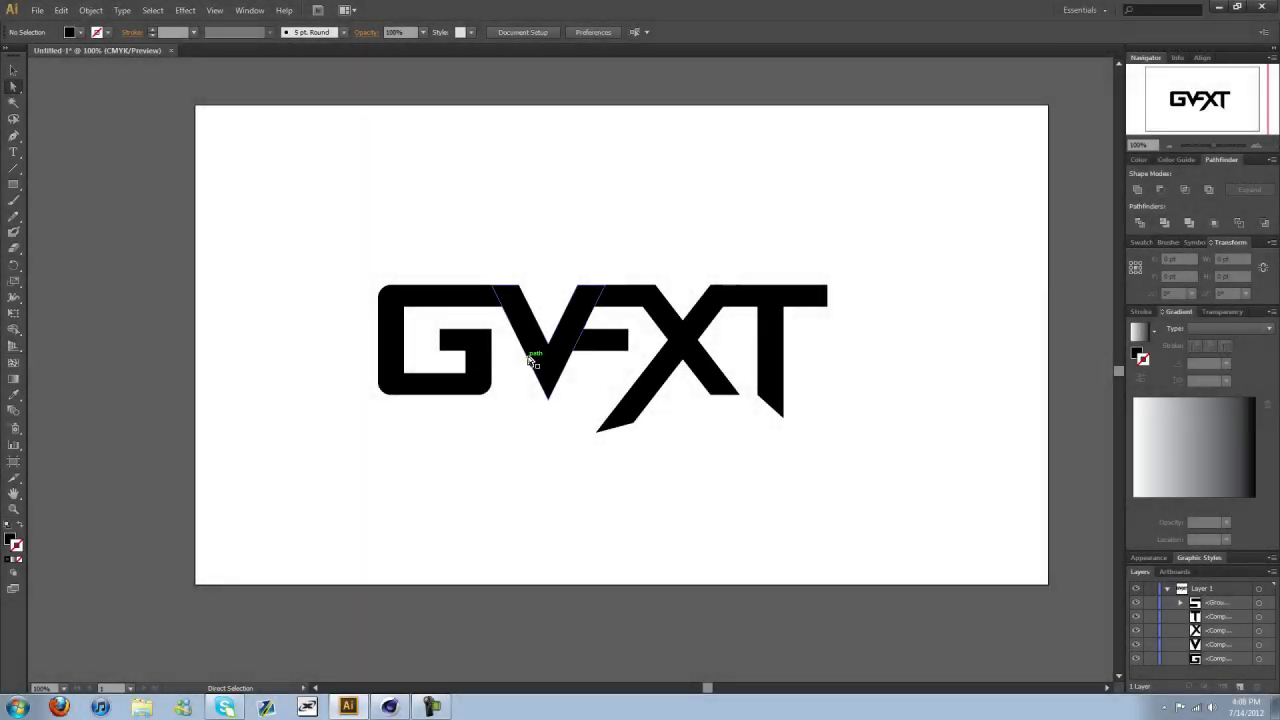
- Try uniting all the GVFXT logo letters into a single shape
drag(372, 223, 296, 224)
click(880, 486)
click(412, 216)
drag(338, 230, 898, 496)
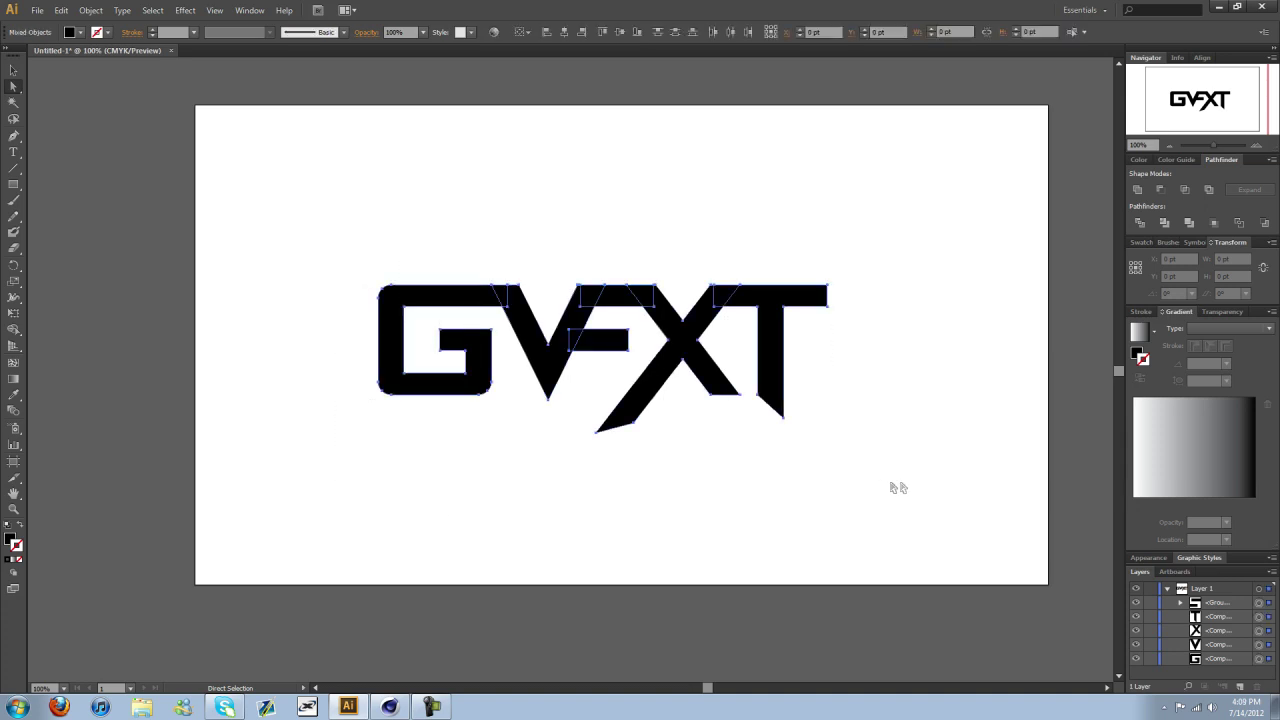
click(1137, 192)
drag(774, 316, 732, 233)
key(ctrl+z)
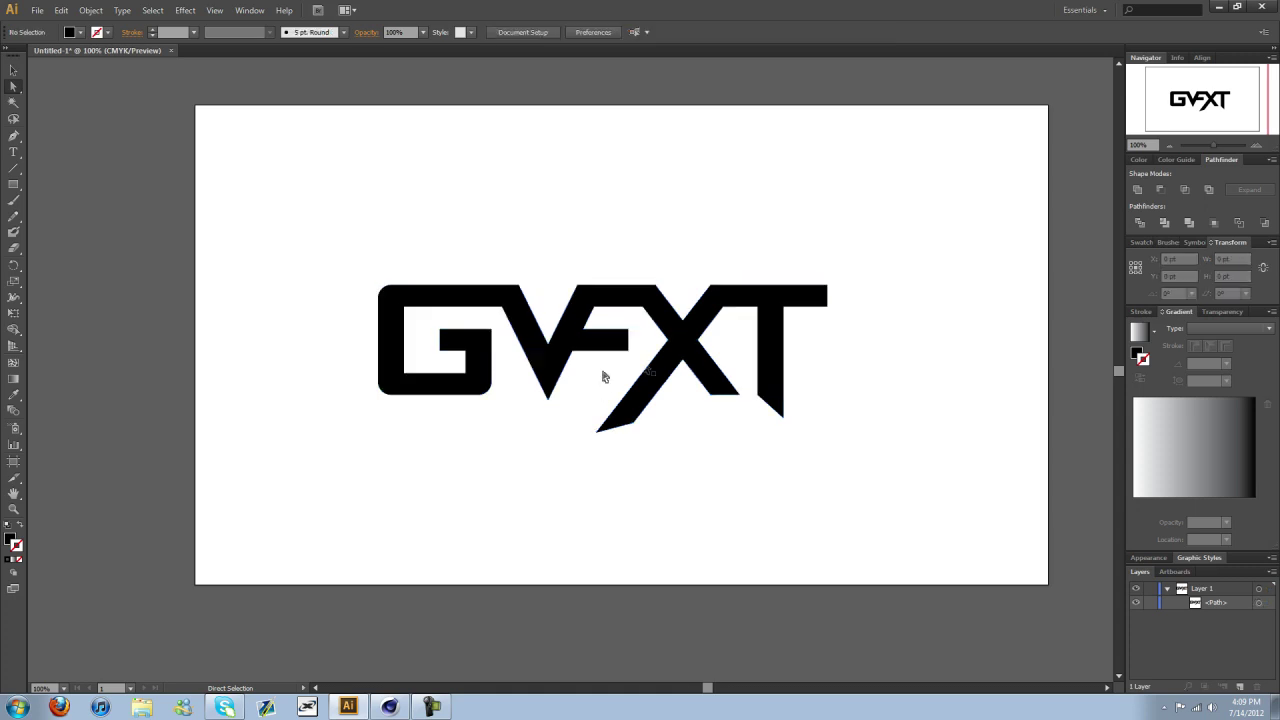
key(v)
key(ctrl+z)
click(529, 240)
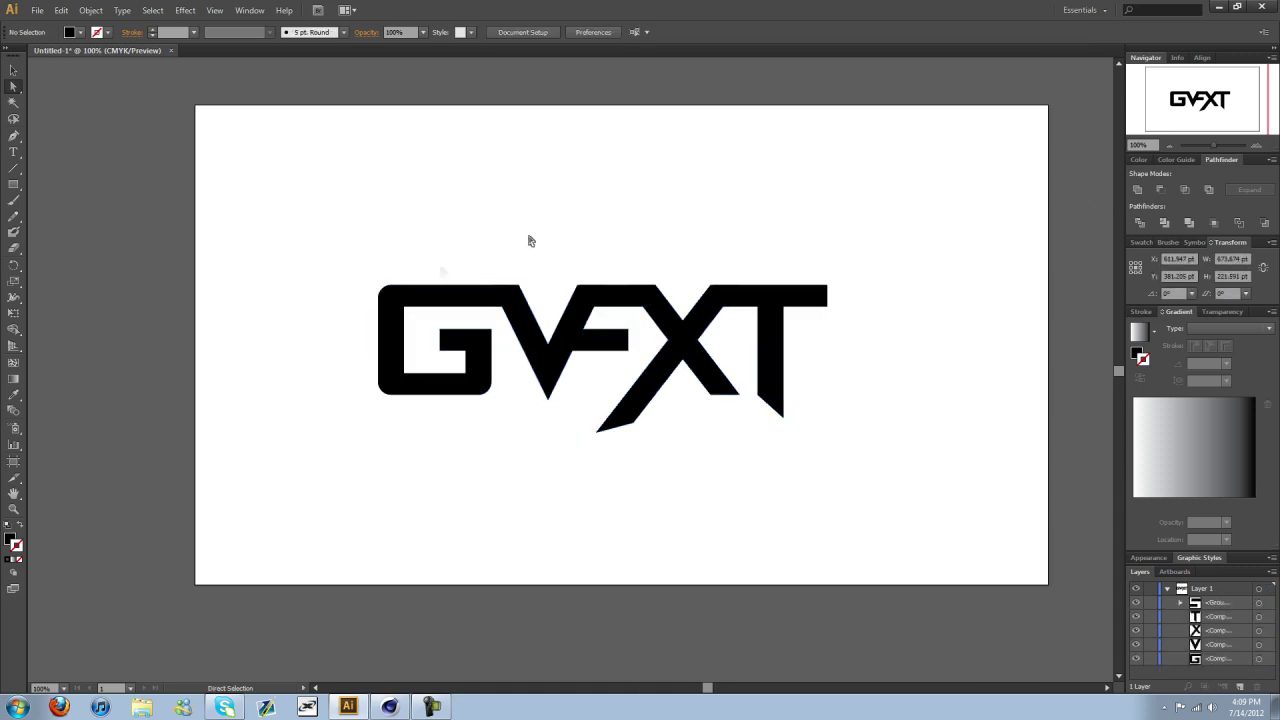
- Try moving the letters G and V independently of the rest of the logo
mouse_move(429, 297)
mouse_down()
mouse_move(257, 200)
mouse_move(385, 292)
mouse_move(421, 286)
mouse_up()
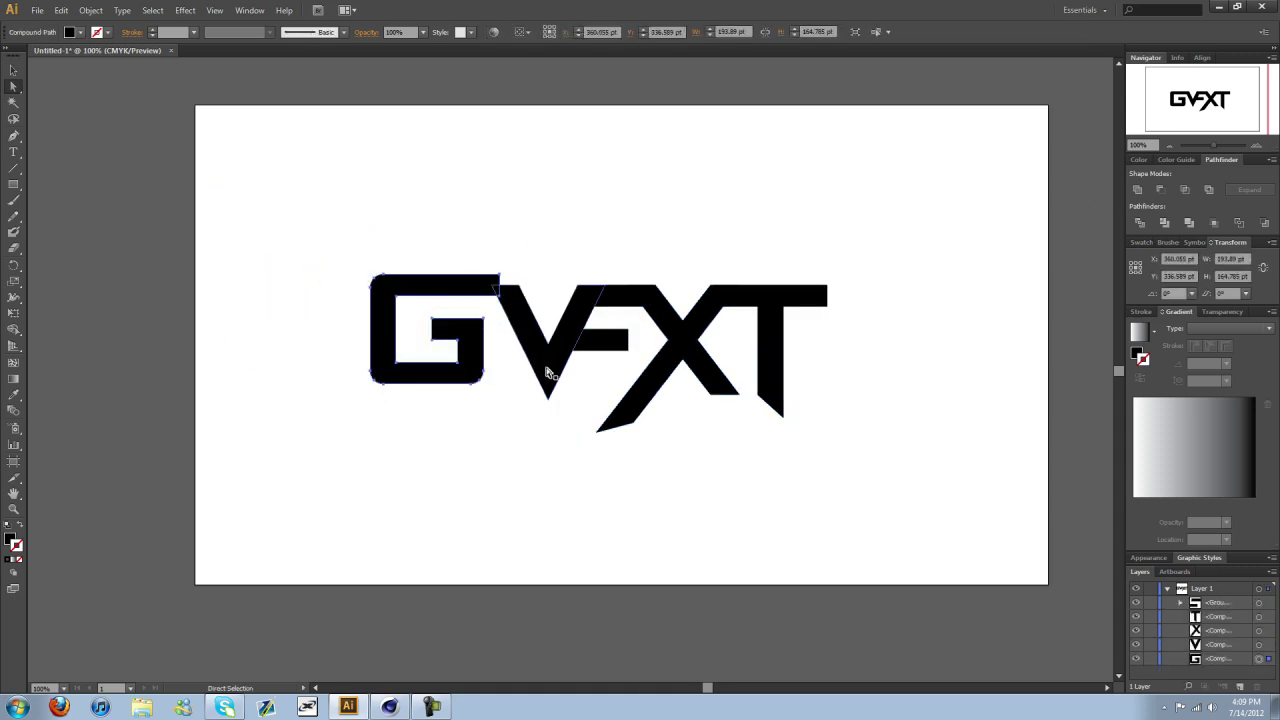
mouse_move(543, 368)
mouse_down()
mouse_move(545, 272)
mouse_move(546, 358)
mouse_up()
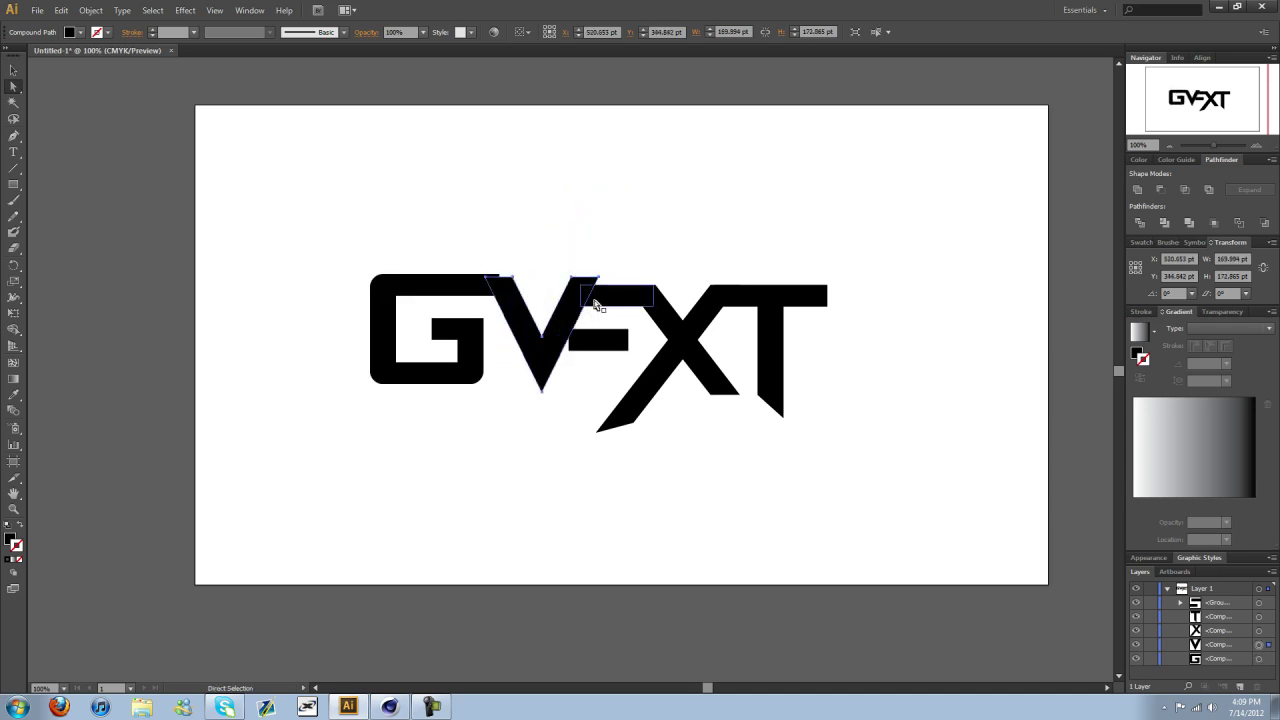
key(ctrl+z)
key(ctrl+z)
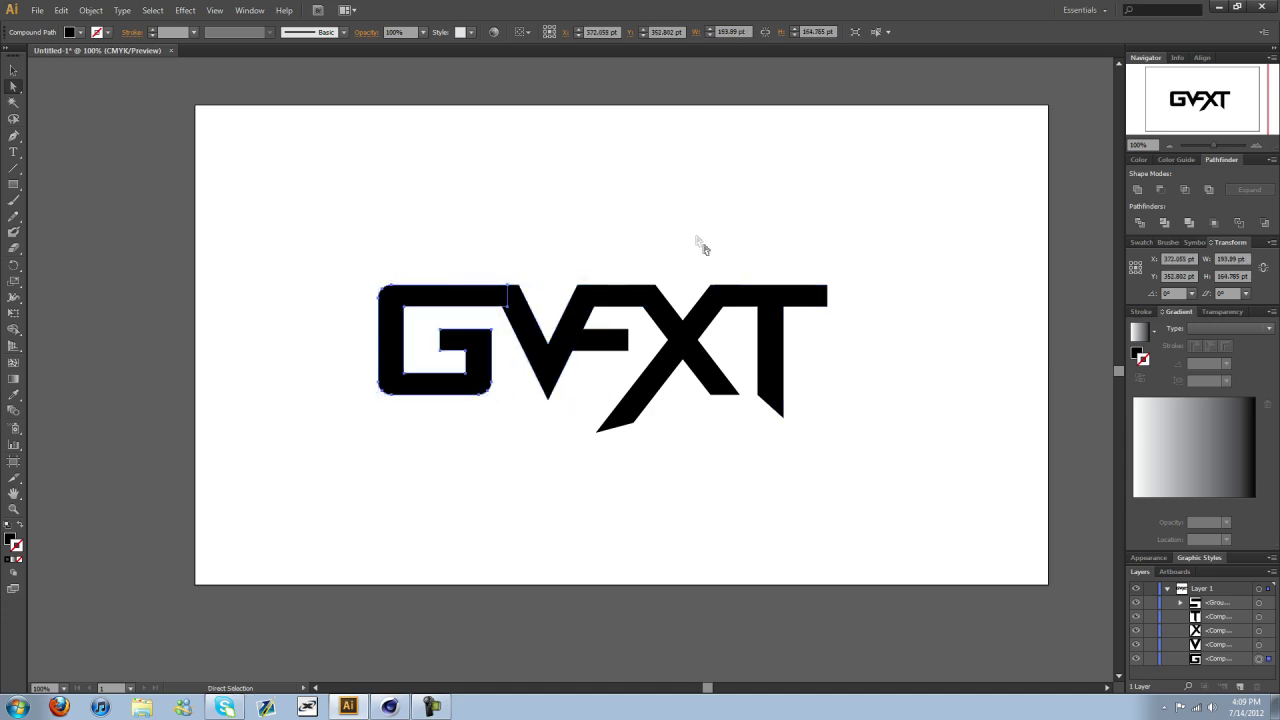
click(692, 238)
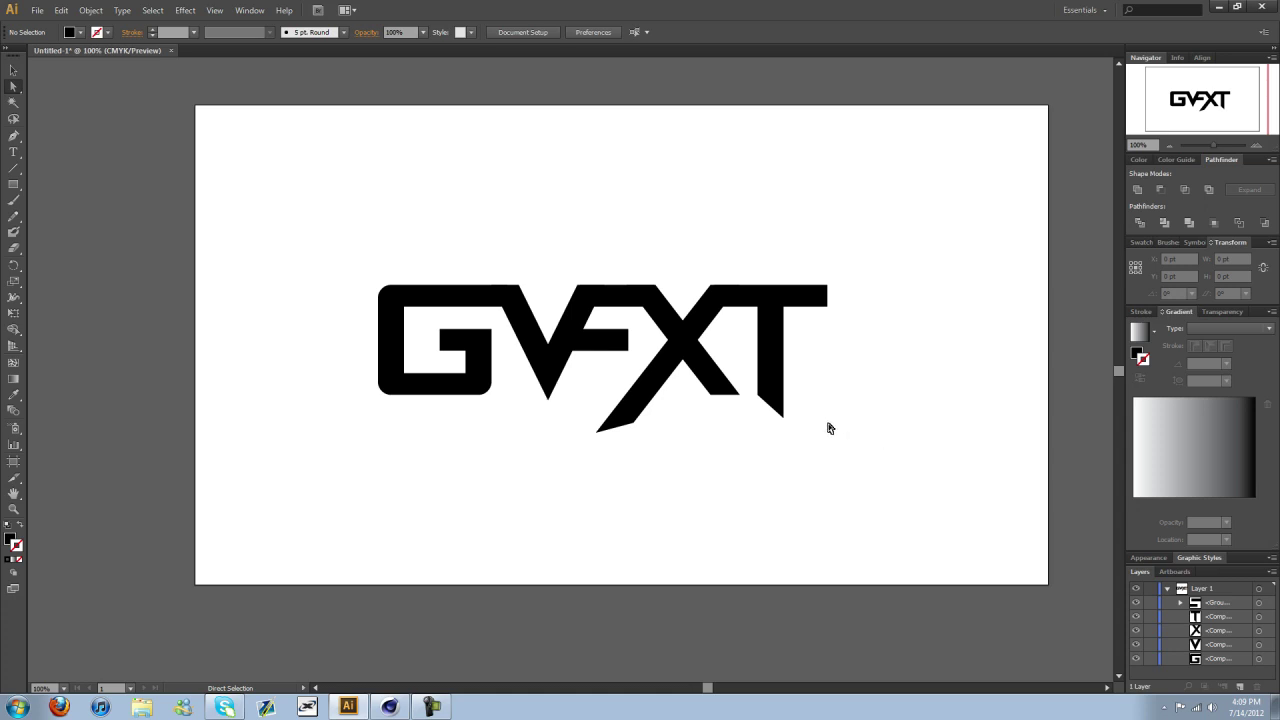
- Examine the outline of the T and its corner anchor point where it overlaps the X
click(781, 312)
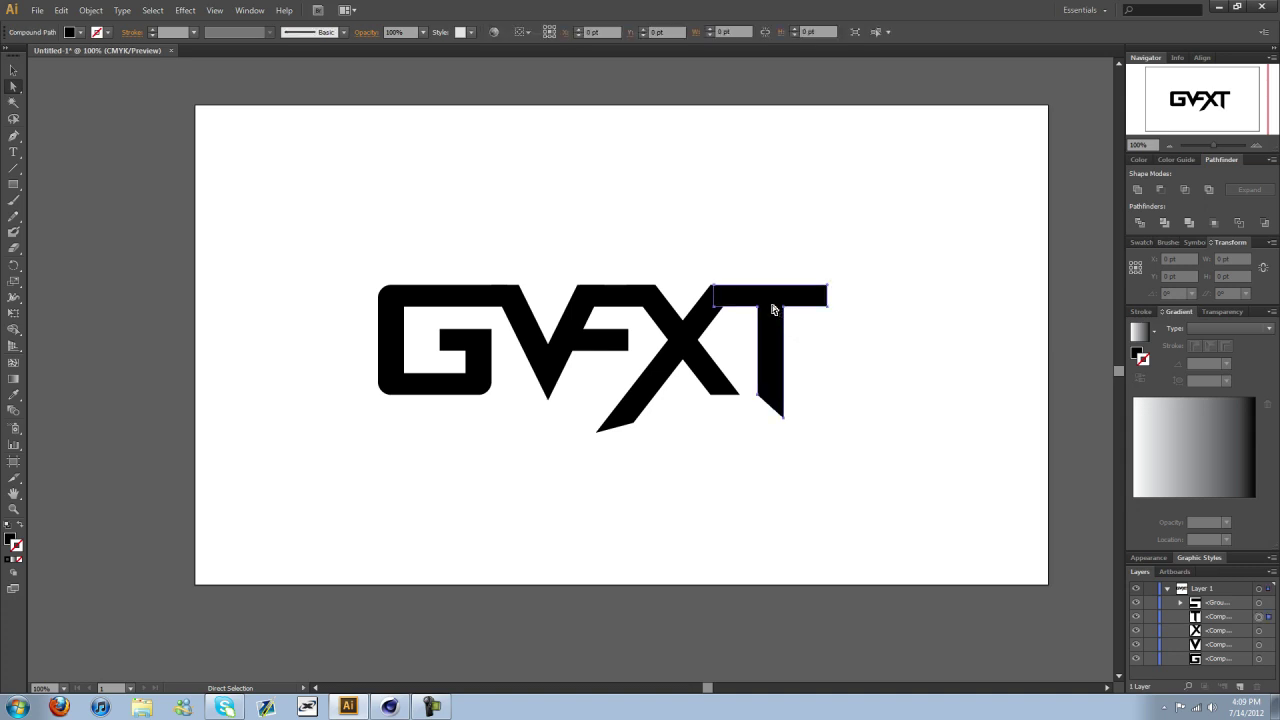
click(875, 402)
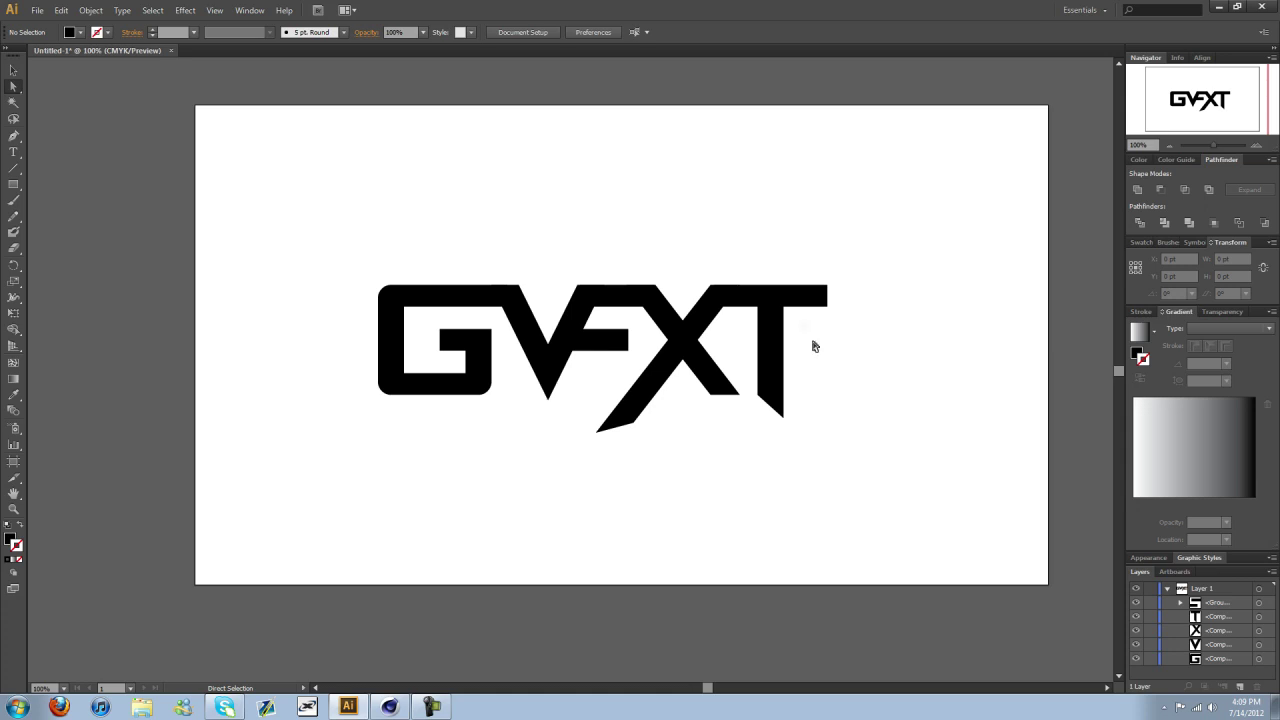
click(766, 298)
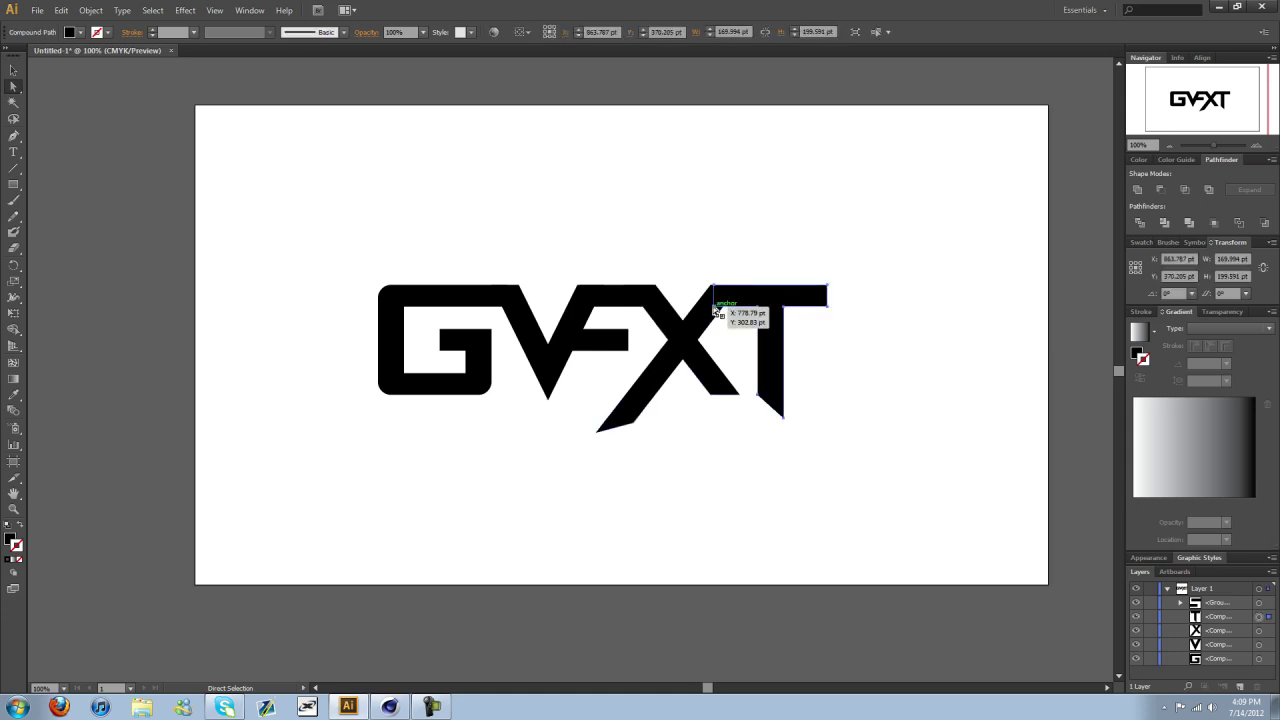
click(717, 251)
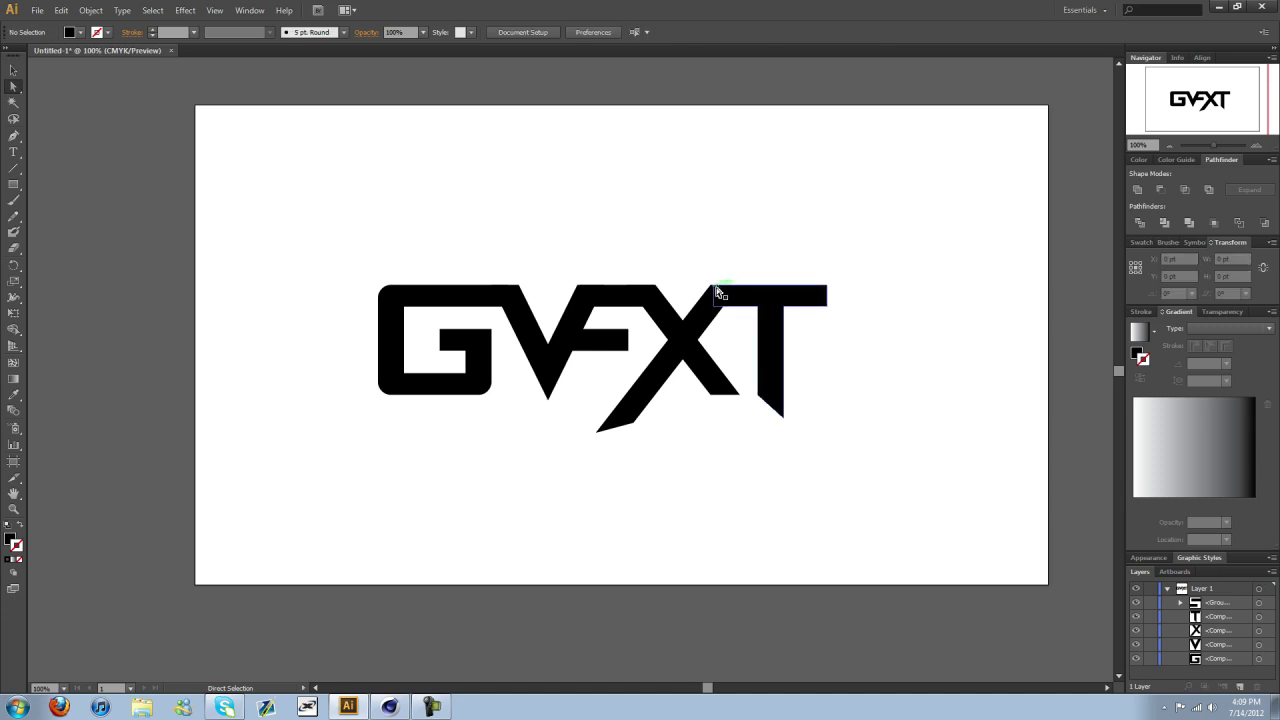
mouse_move(716, 288)
mouse_down()
mouse_move(737, 291)
mouse_move(724, 311)
mouse_move(730, 292)
mouse_up()
click(749, 343)
click(747, 299)
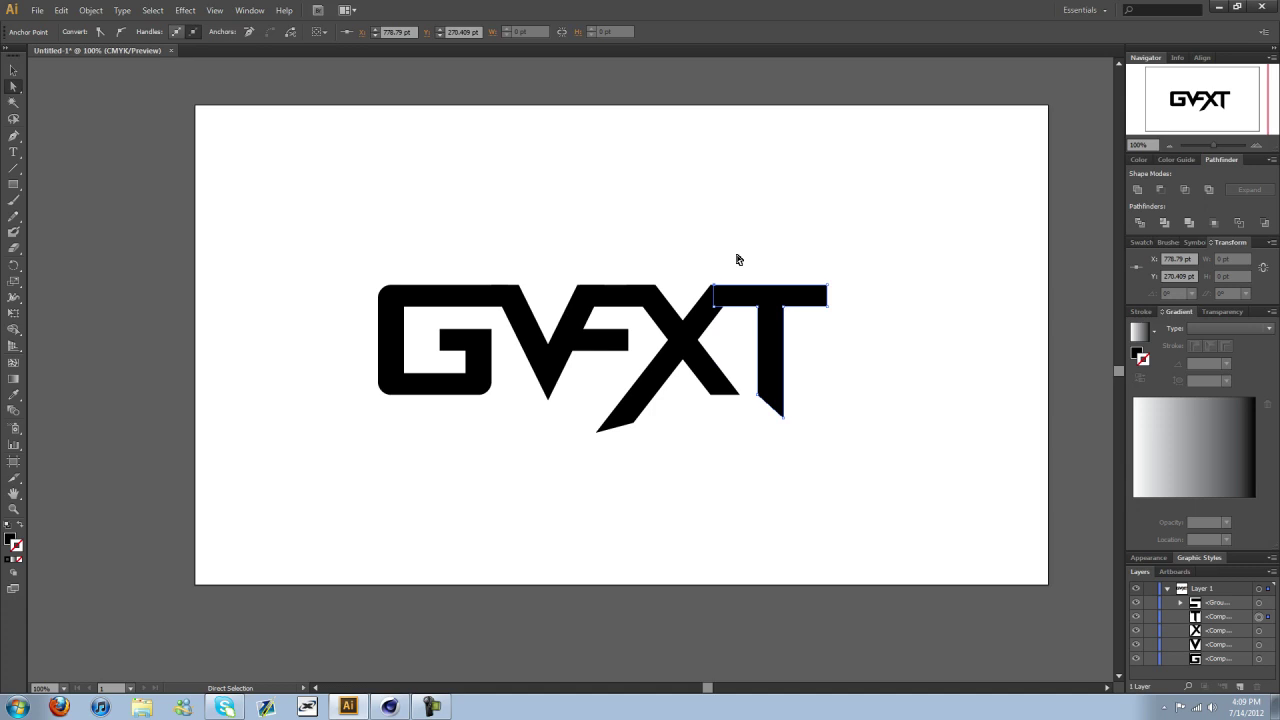
click(737, 259)
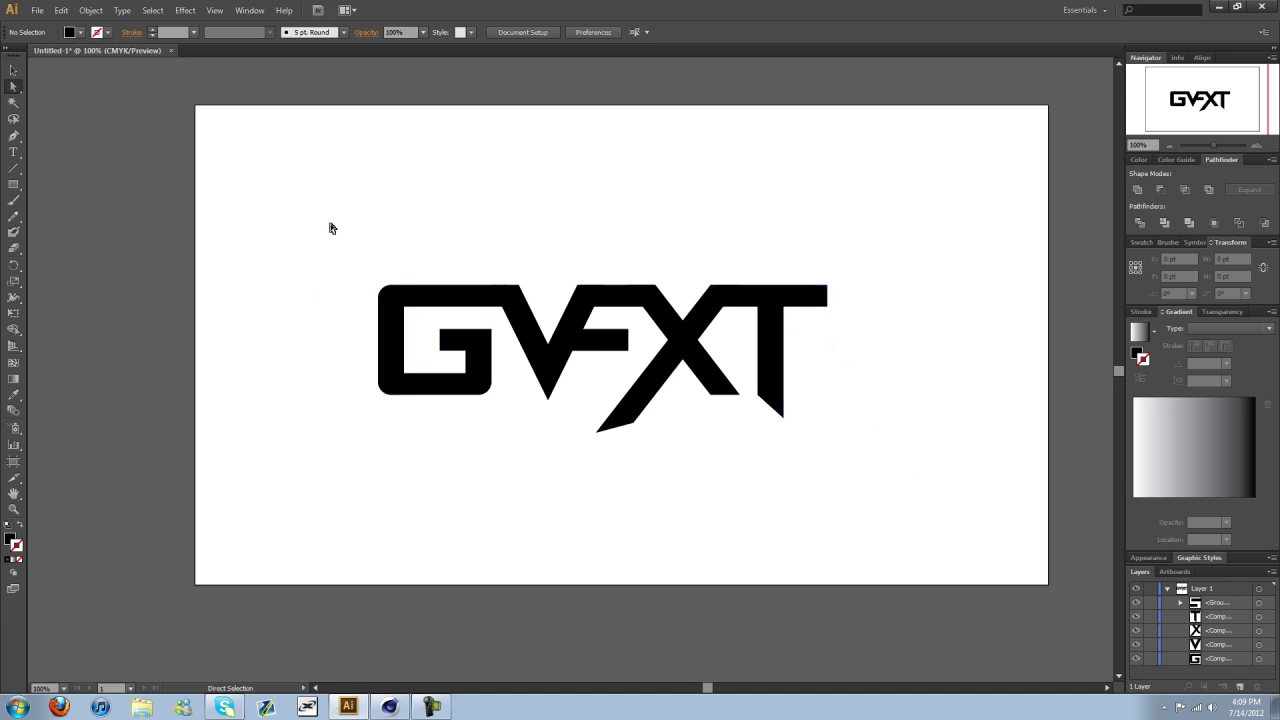
- Unite all the GVFXT logo letters into one single path with the Pathfinder
drag(347, 195, 914, 510)
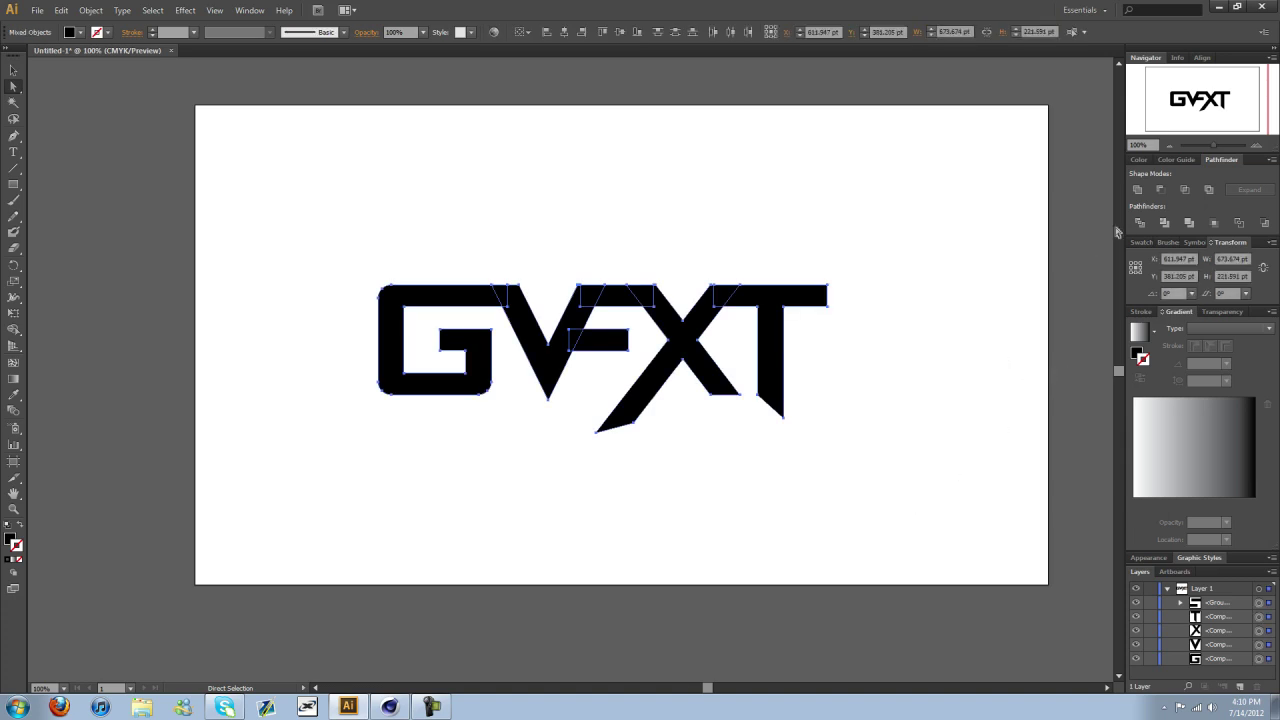
click(1137, 189)
click(686, 249)
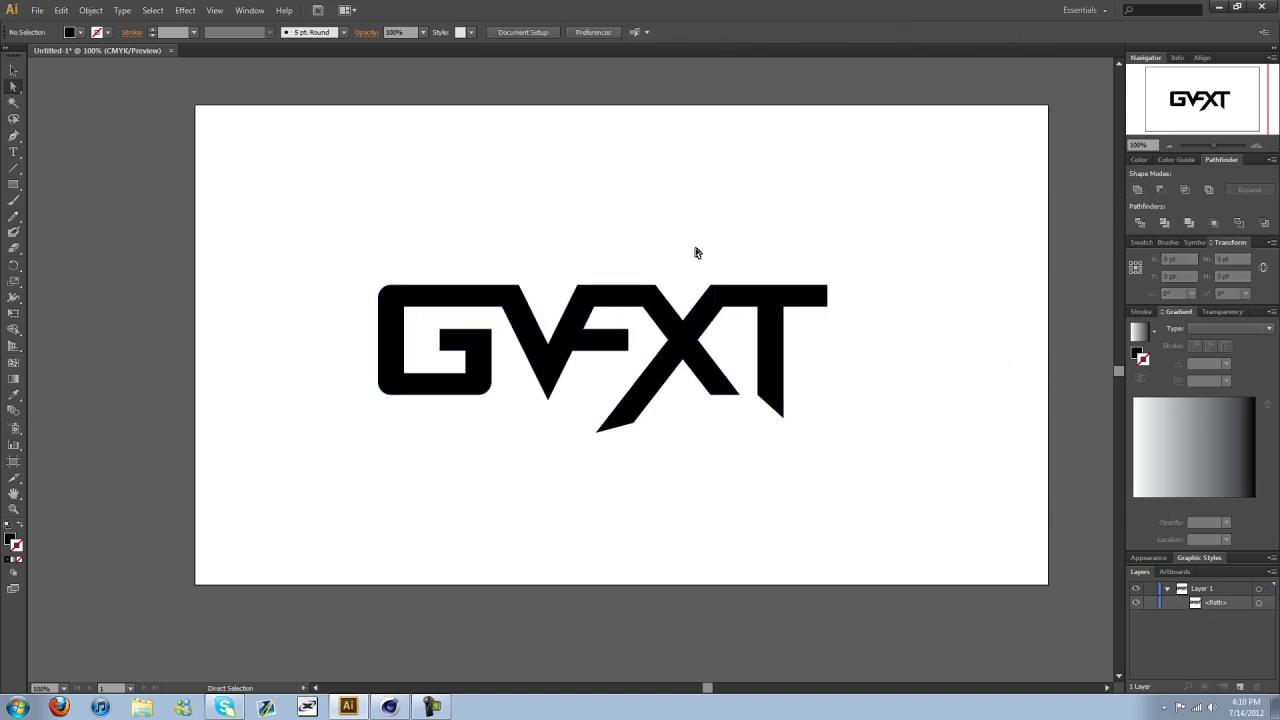
click(489, 298)
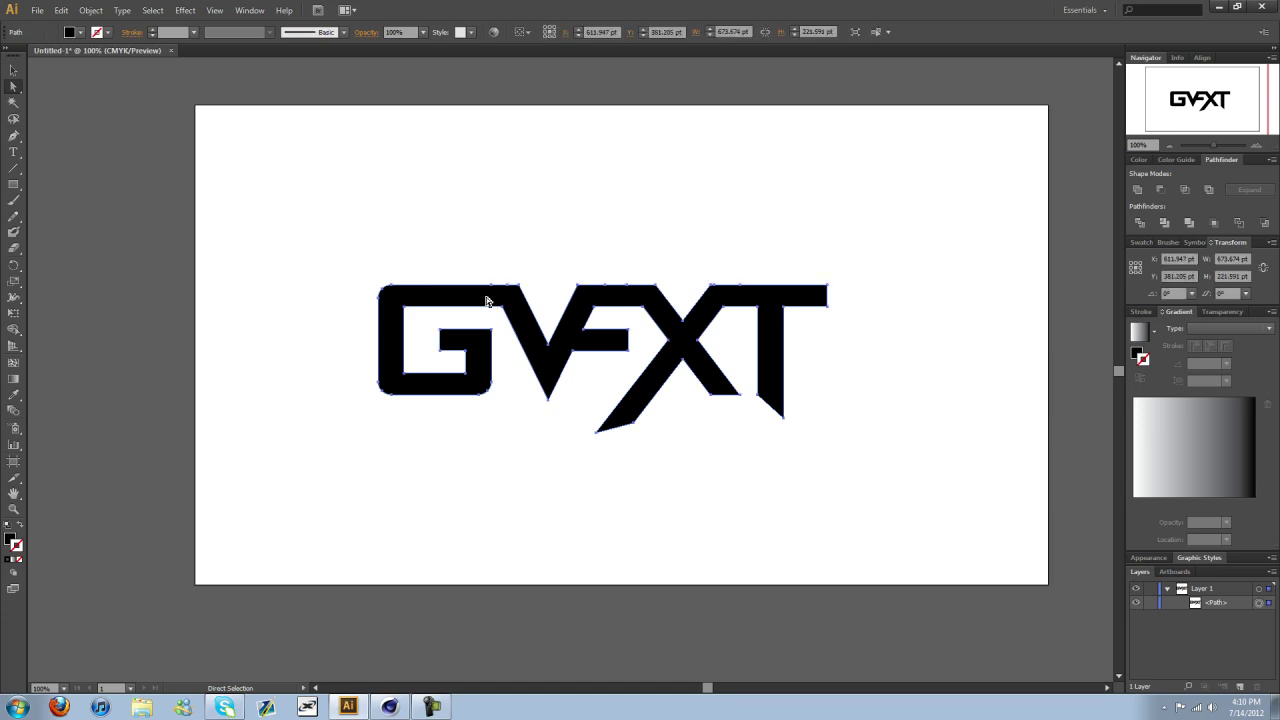
click(594, 249)
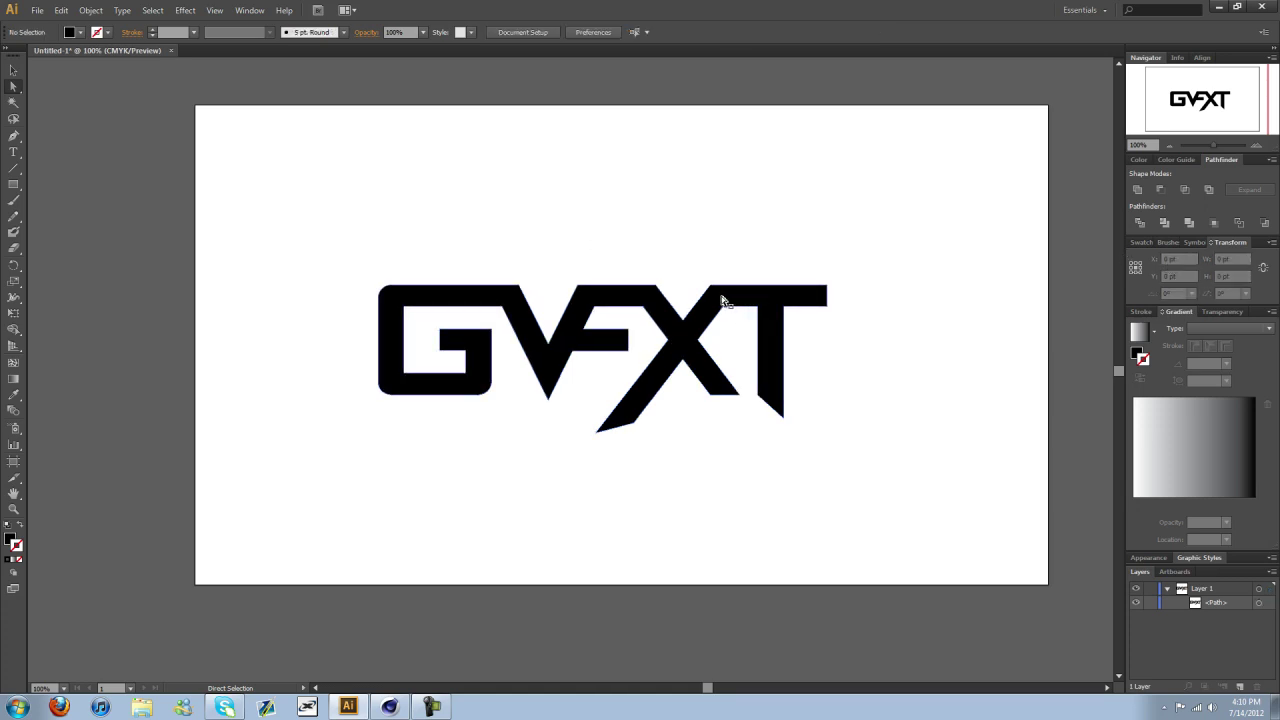
- Save the united logo to the Desktop as an Adobe Illustrator file named Untitled-1
drag(322, 242, 900, 478)
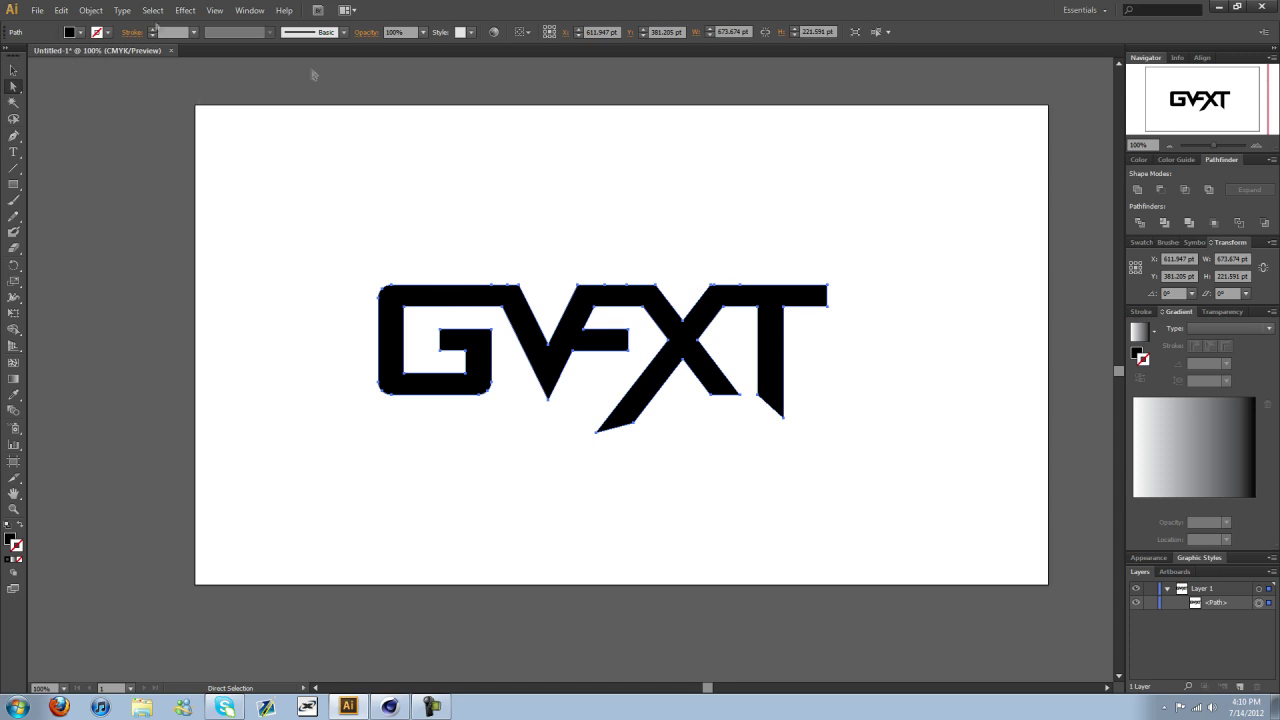
click(37, 10)
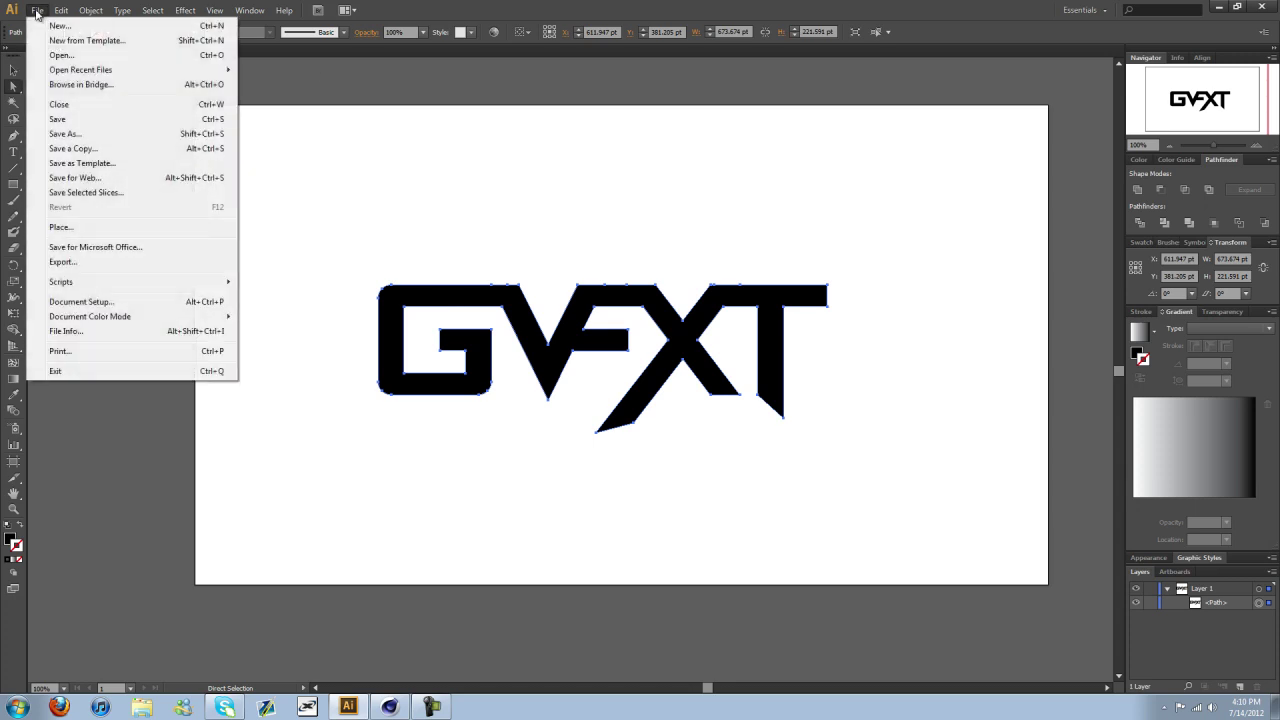
click(80, 134)
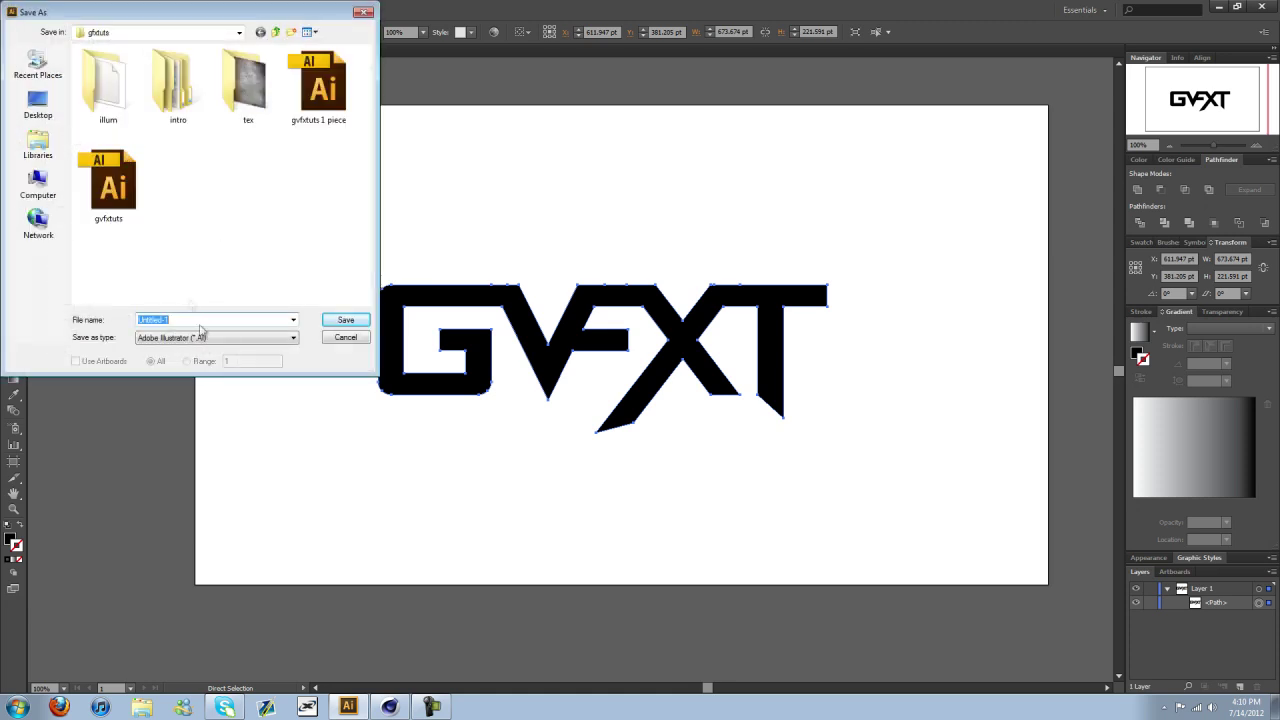
click(22, 108)
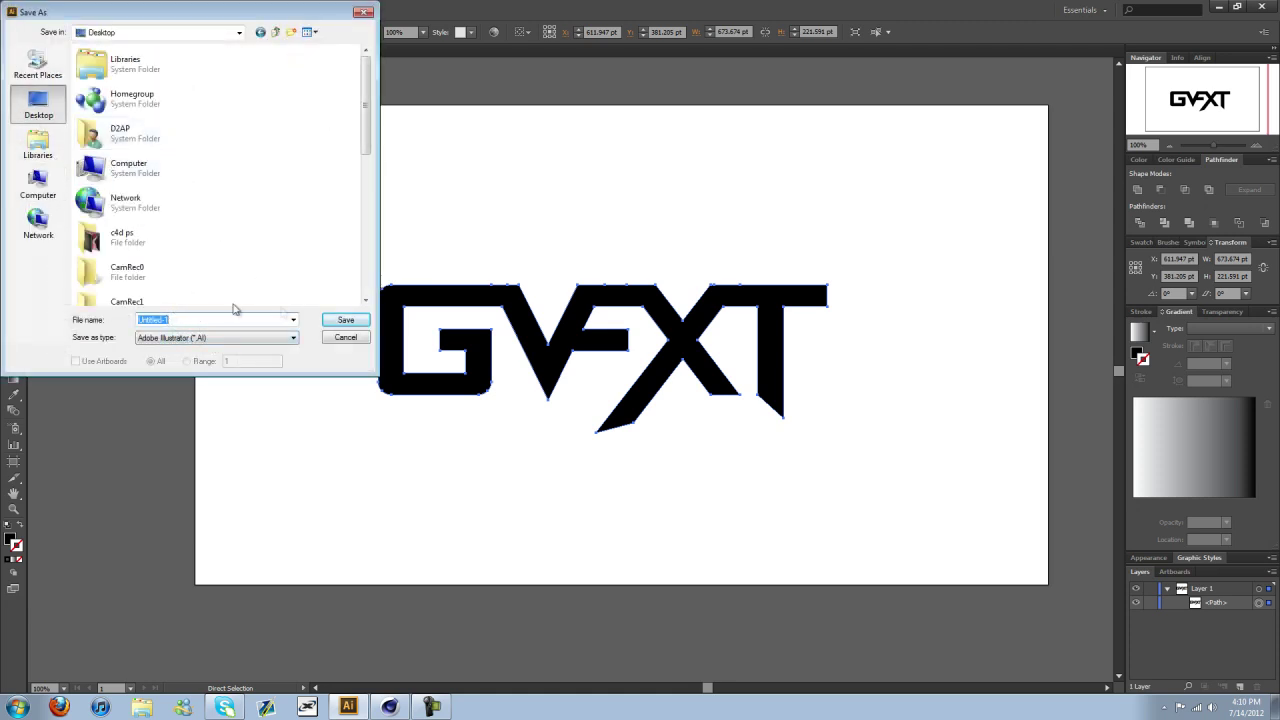
click(345, 321)
click(346, 320)
- Set the saved file's version to Illustrator 8 and accept the older format
click(593, 162)
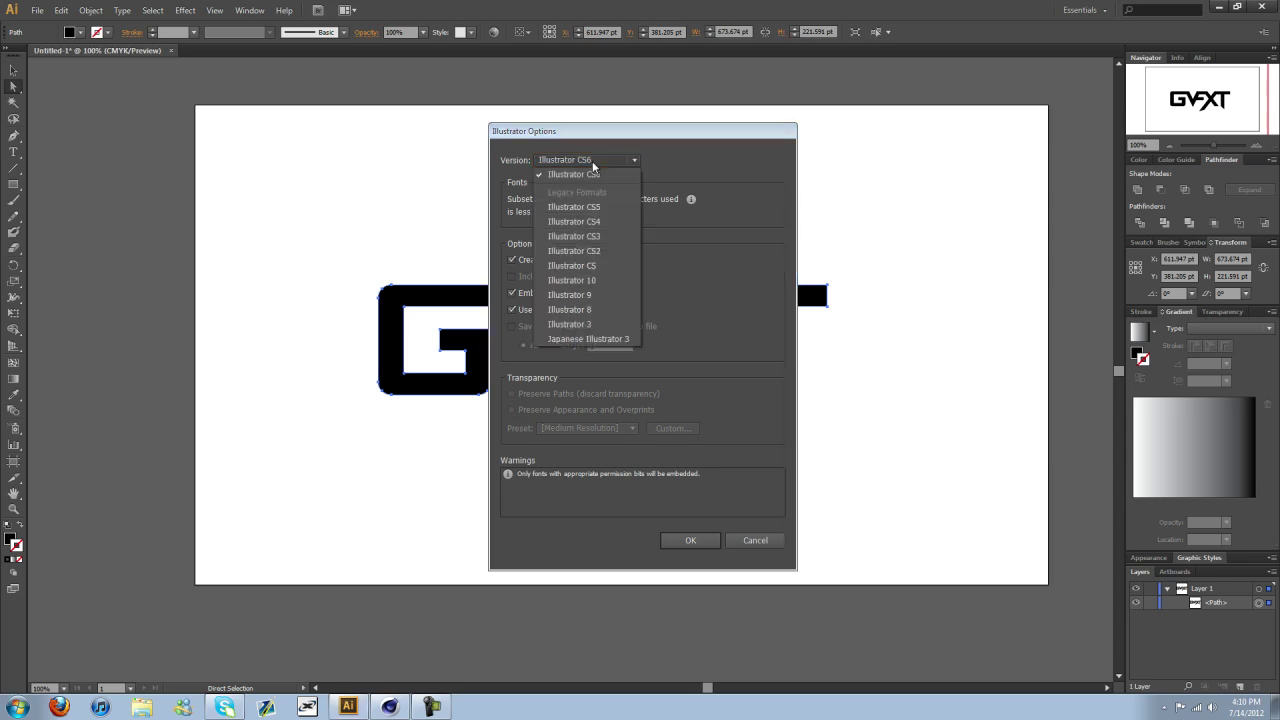
click(577, 310)
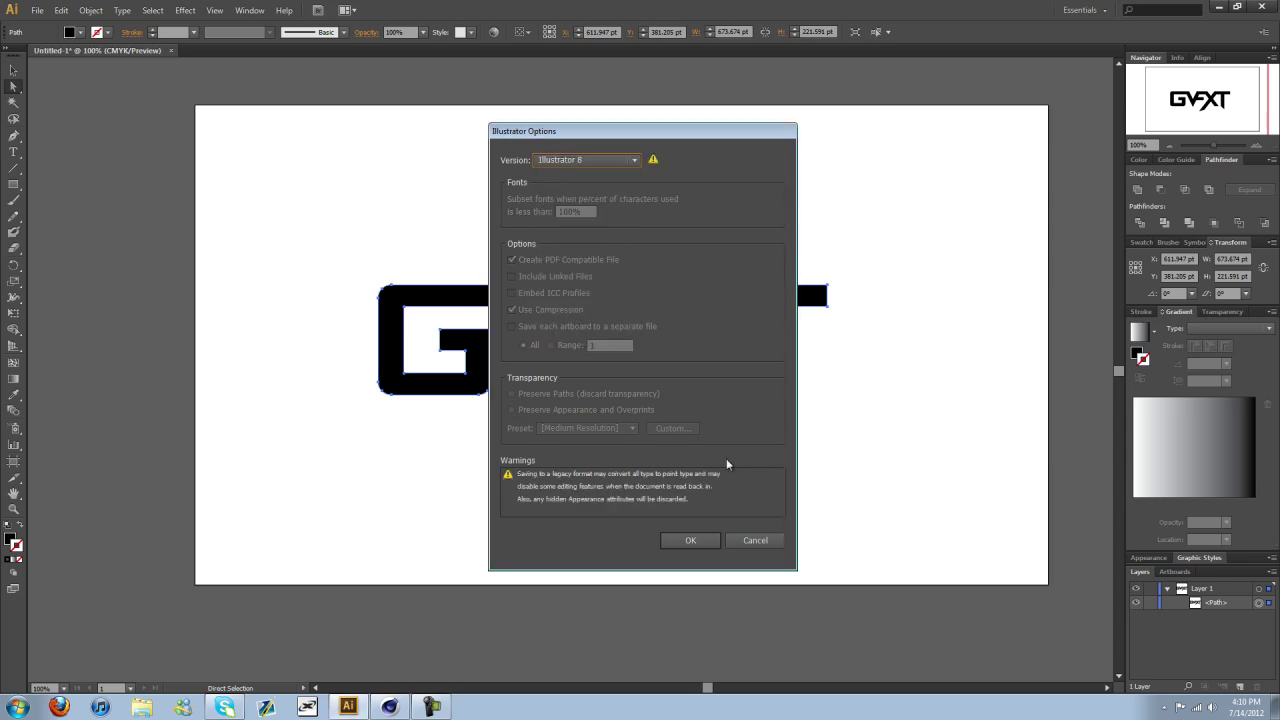
click(690, 540)
click(707, 374)
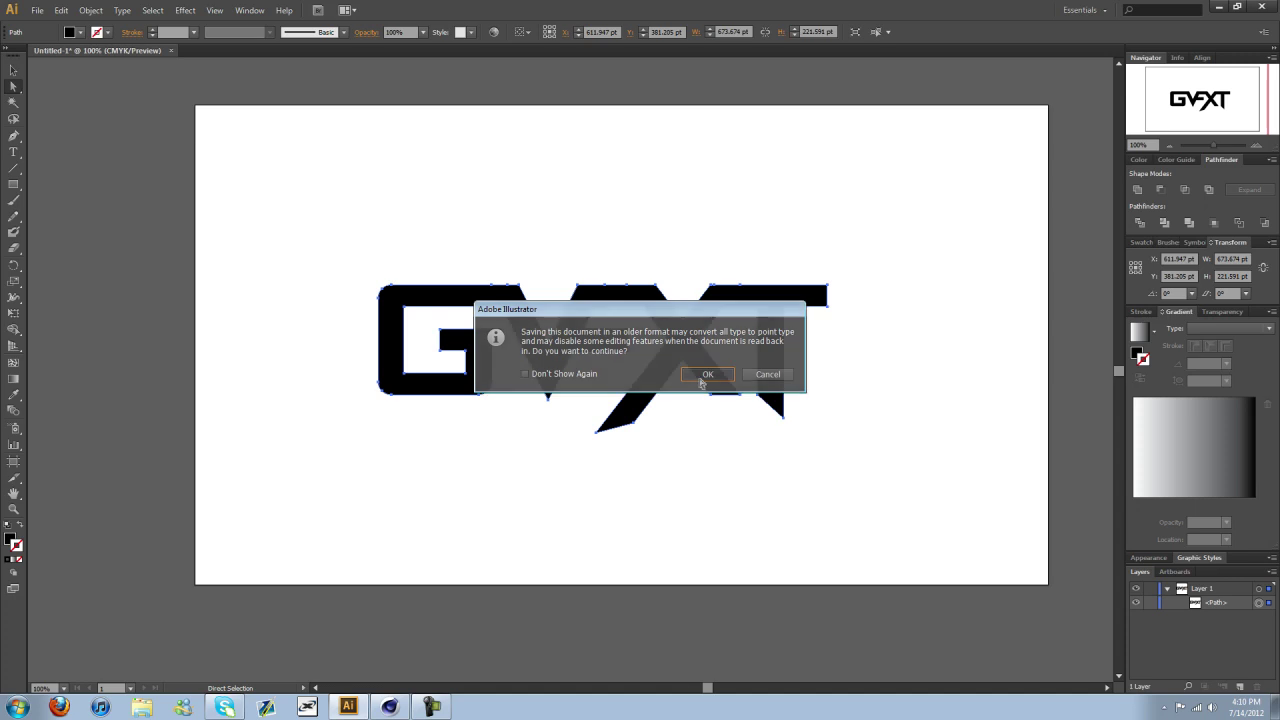
- Switch to CINEMA 4D and merge the Untitled-1 Illustrator file from the Desktop into the project
click(390, 707)
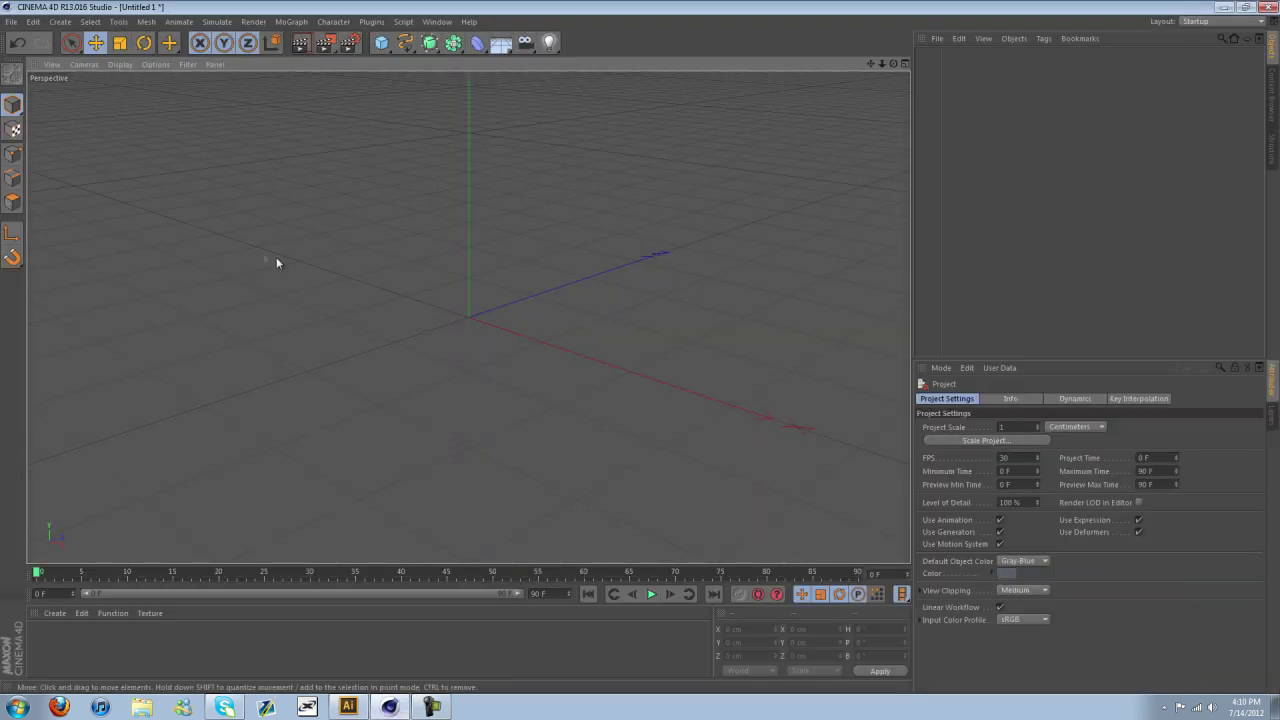
click(11, 22)
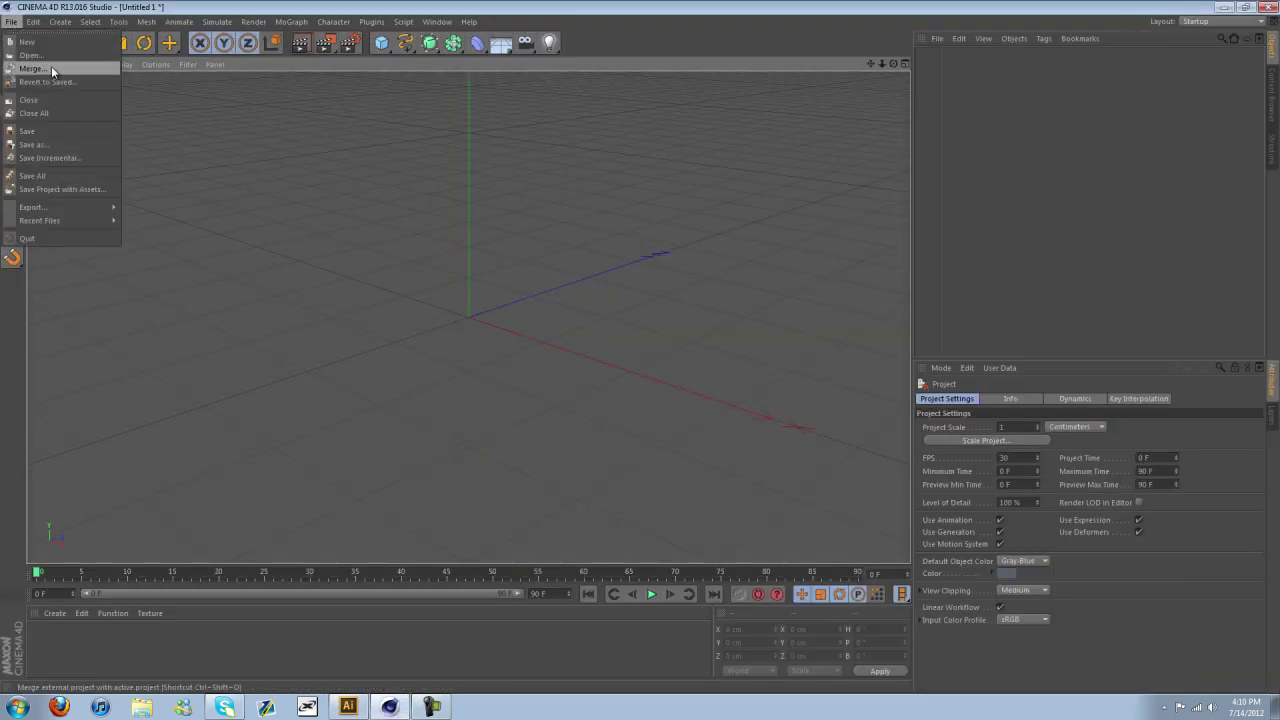
click(38, 70)
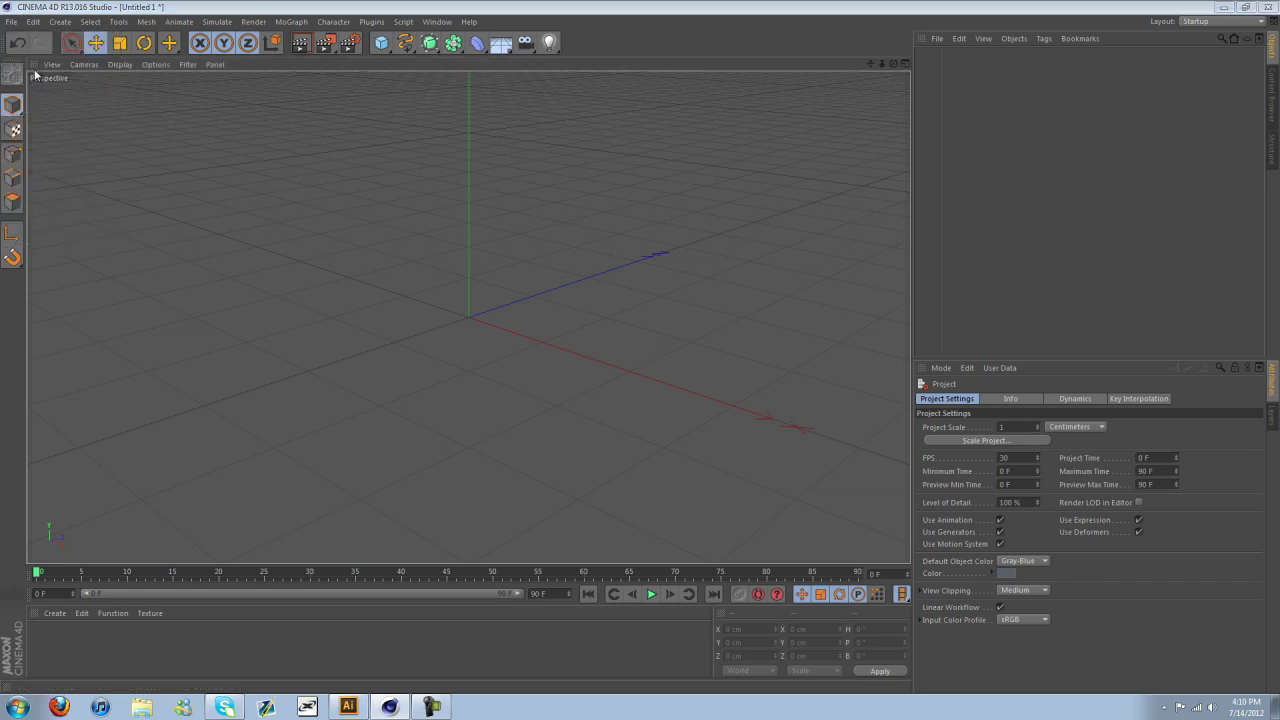
click(53, 105)
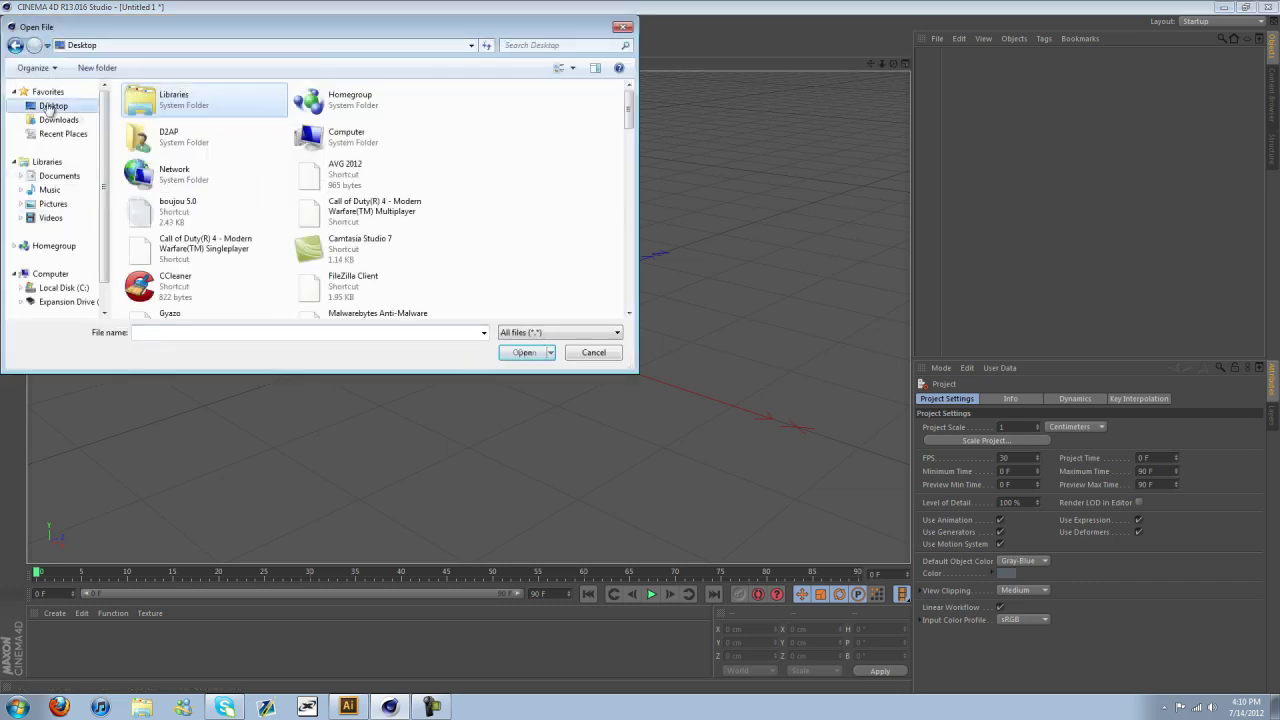
drag(628, 108, 652, 285)
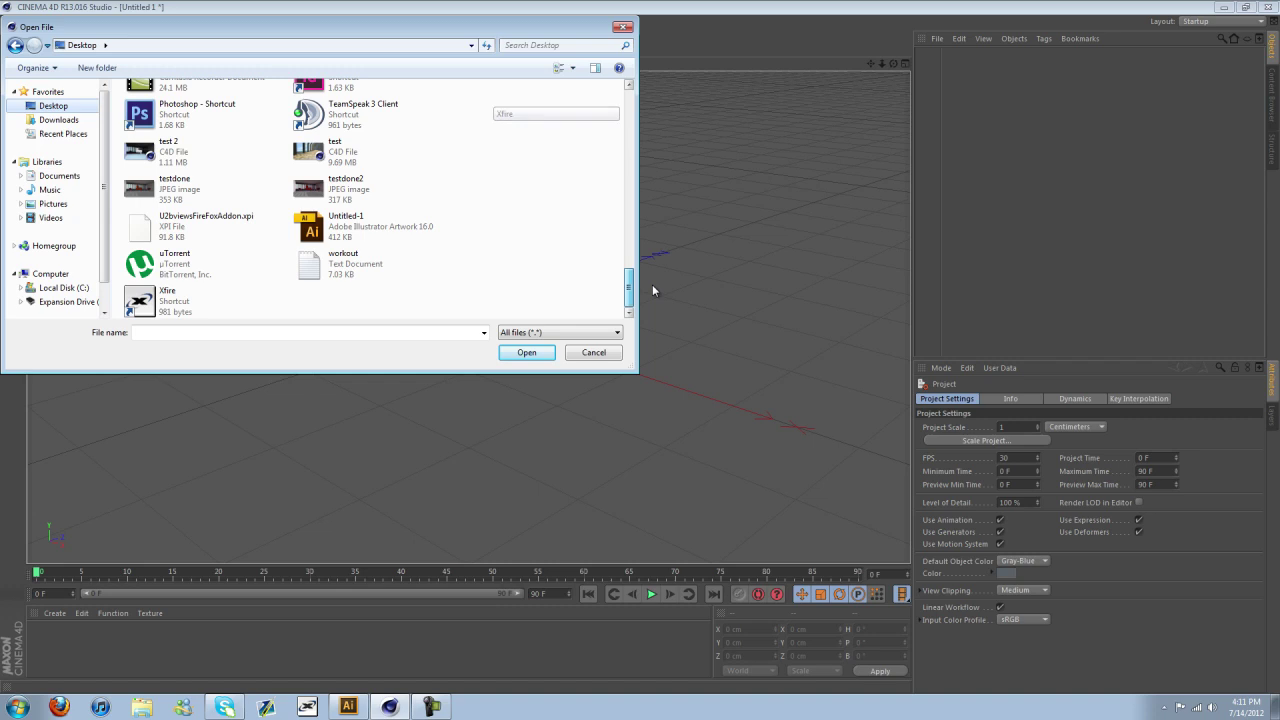
click(356, 235)
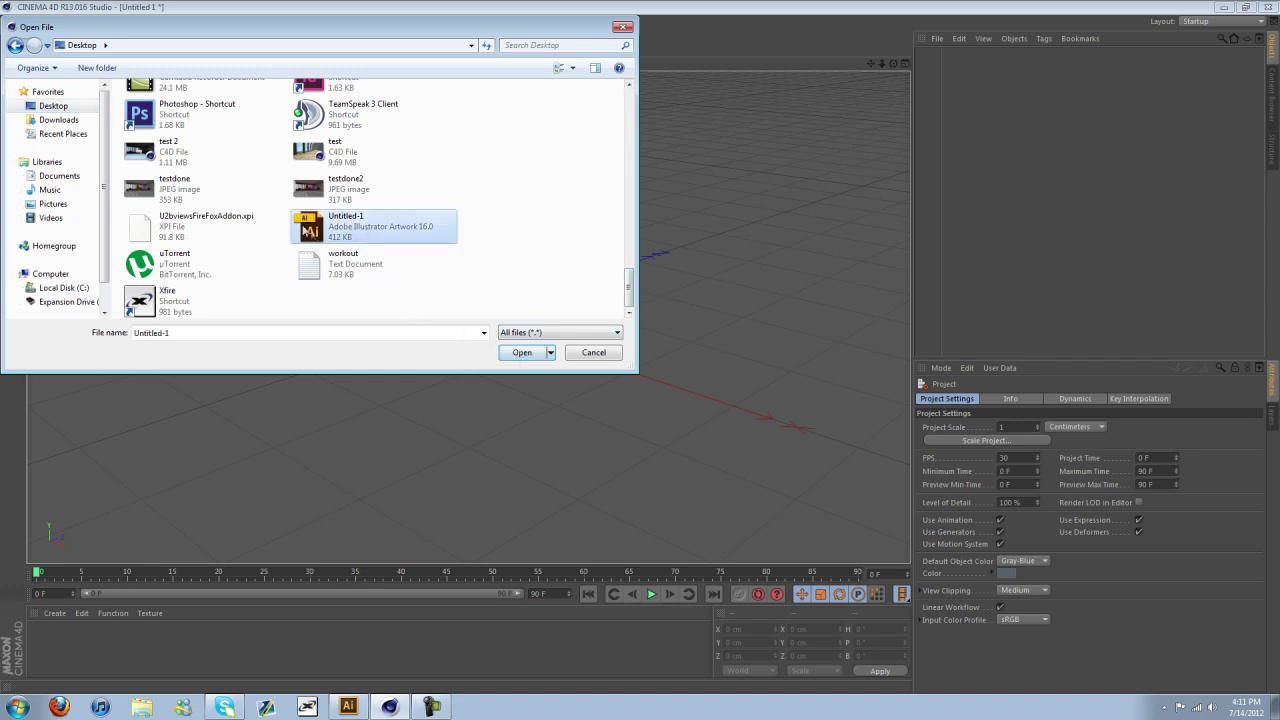
click(522, 352)
- Import the Illustrator artwork at a scale of 1 in centimeters with connected splines
click(542, 253)
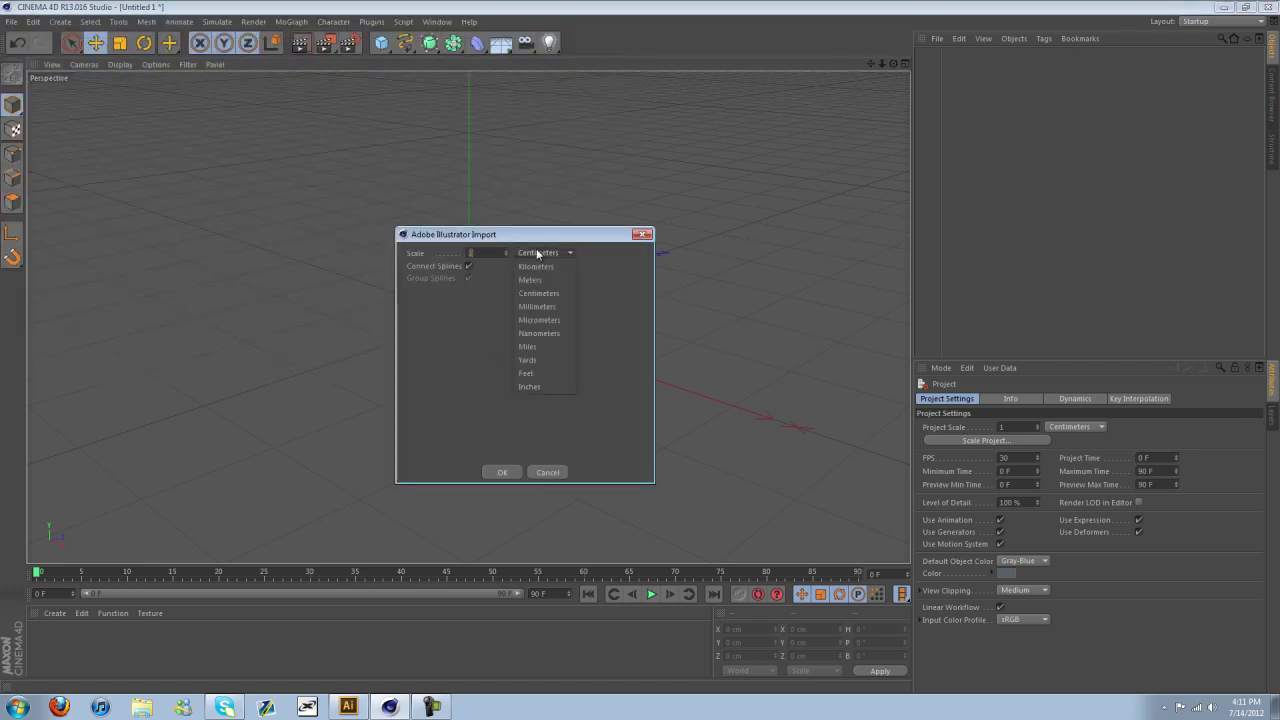
click(525, 256)
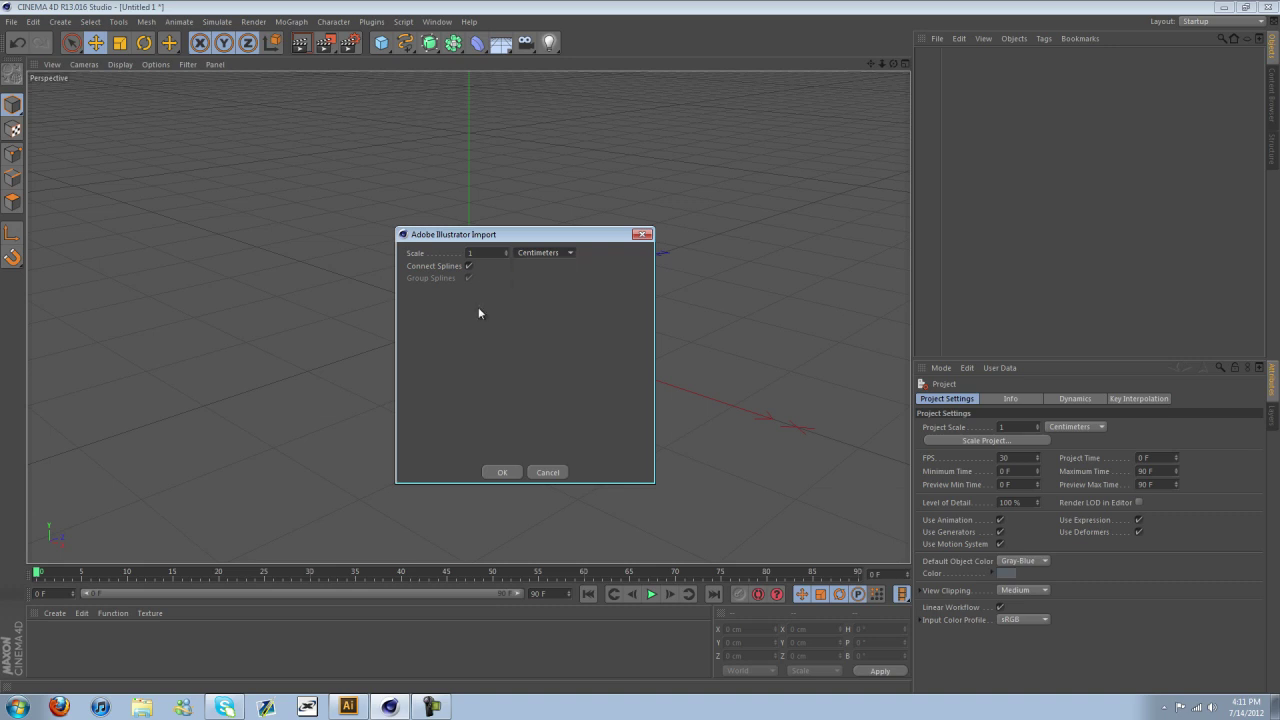
click(550, 255)
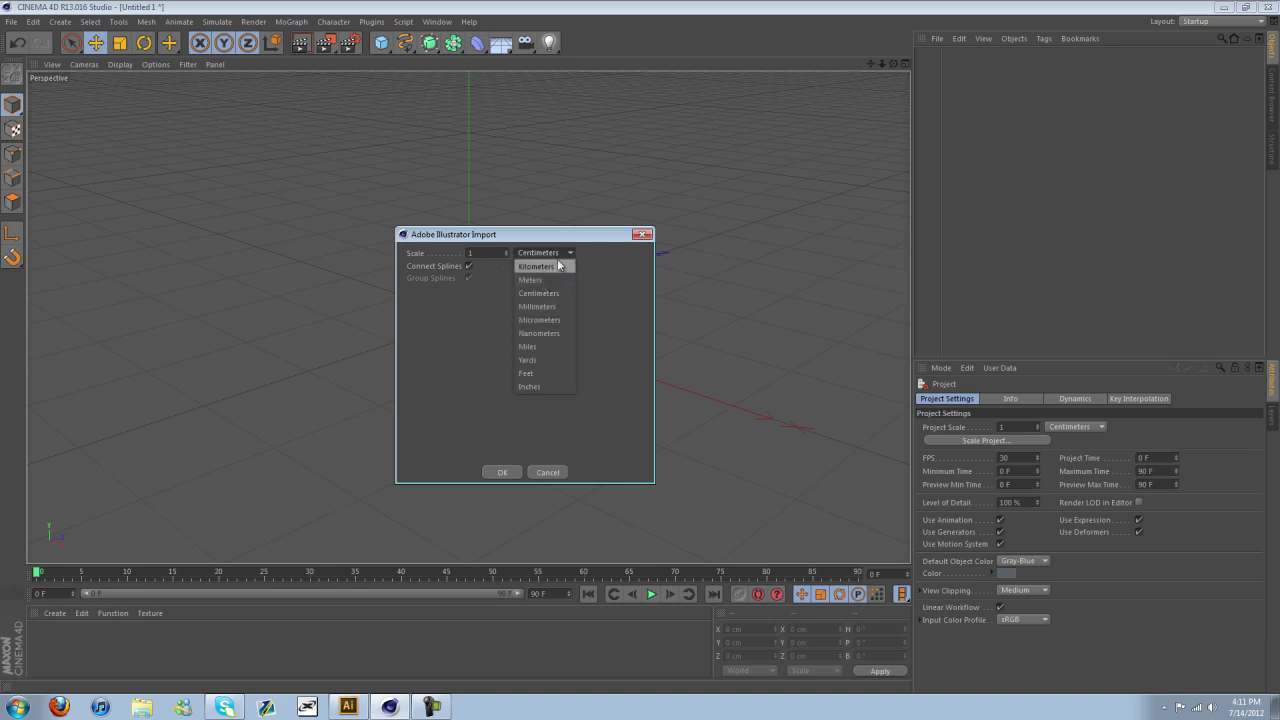
click(553, 256)
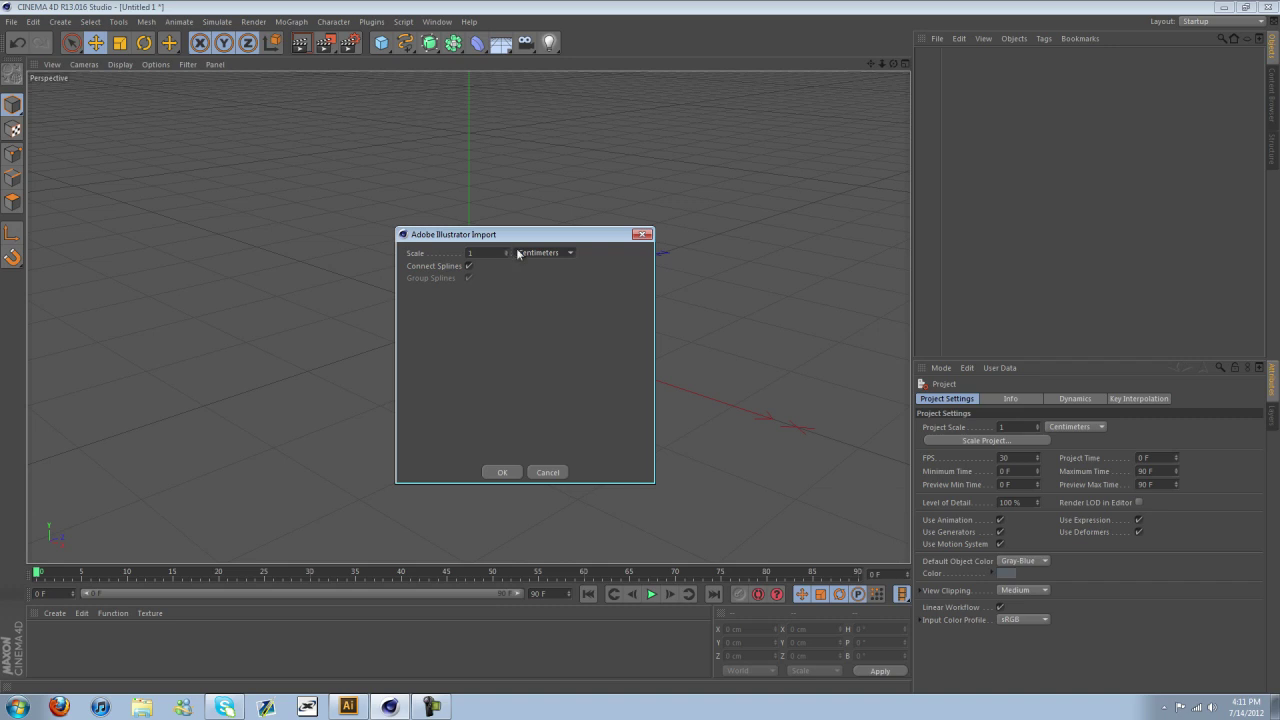
click(500, 471)
scroll(562, 294, down, 5)
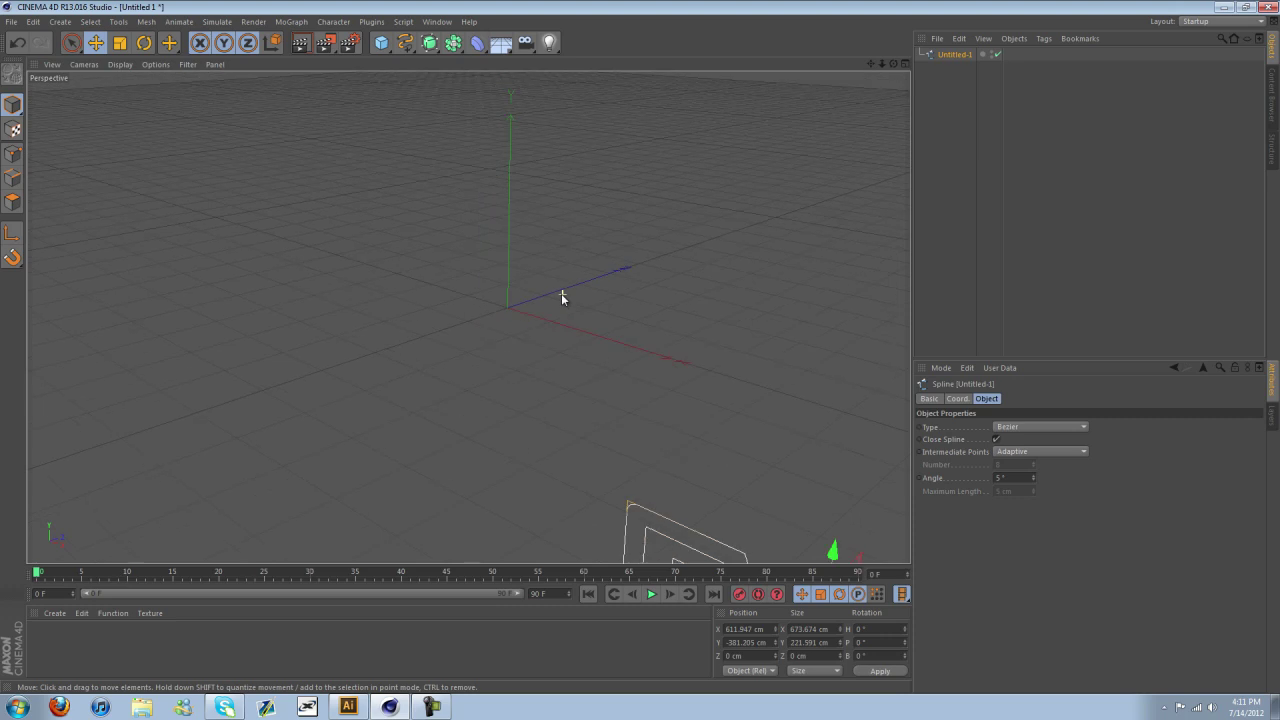
- Center the imported logo spline at the origin by setting its X, Y and Z position to 0 cm
drag(827, 565, 589, 326)
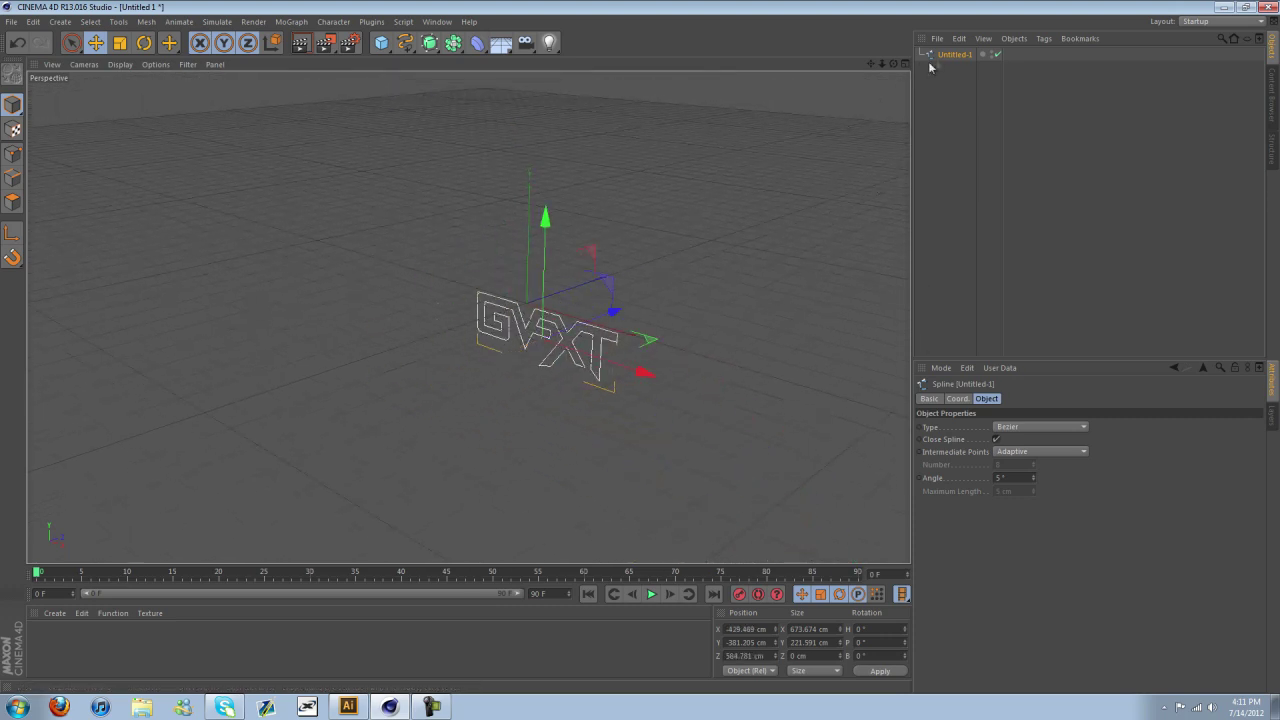
double_click(760, 629)
text(0)
key(Tab)
text(0)
key(Tab)
text(0)
click(877, 672)
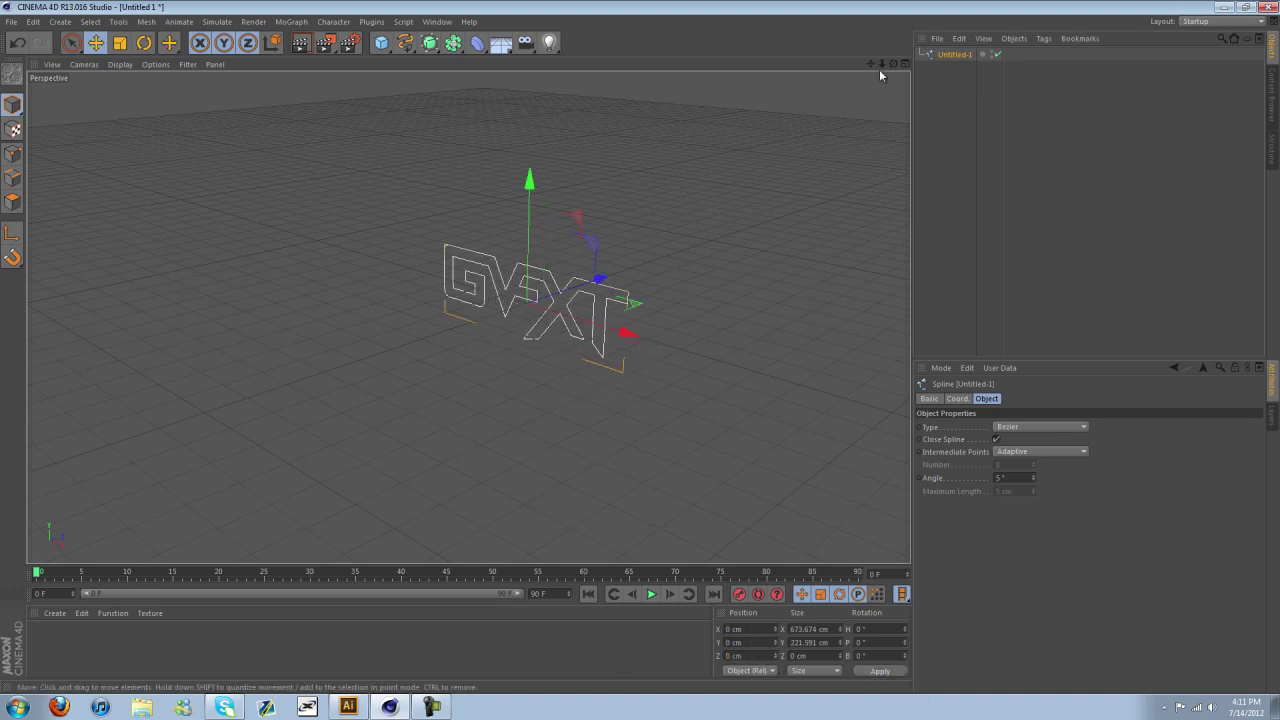
- Add an Extrude NURBS object and nest the Untitled-1 logo spline inside it
alt+drag(632, 344, 641, 350)
scroll(544, 295, up, 4)
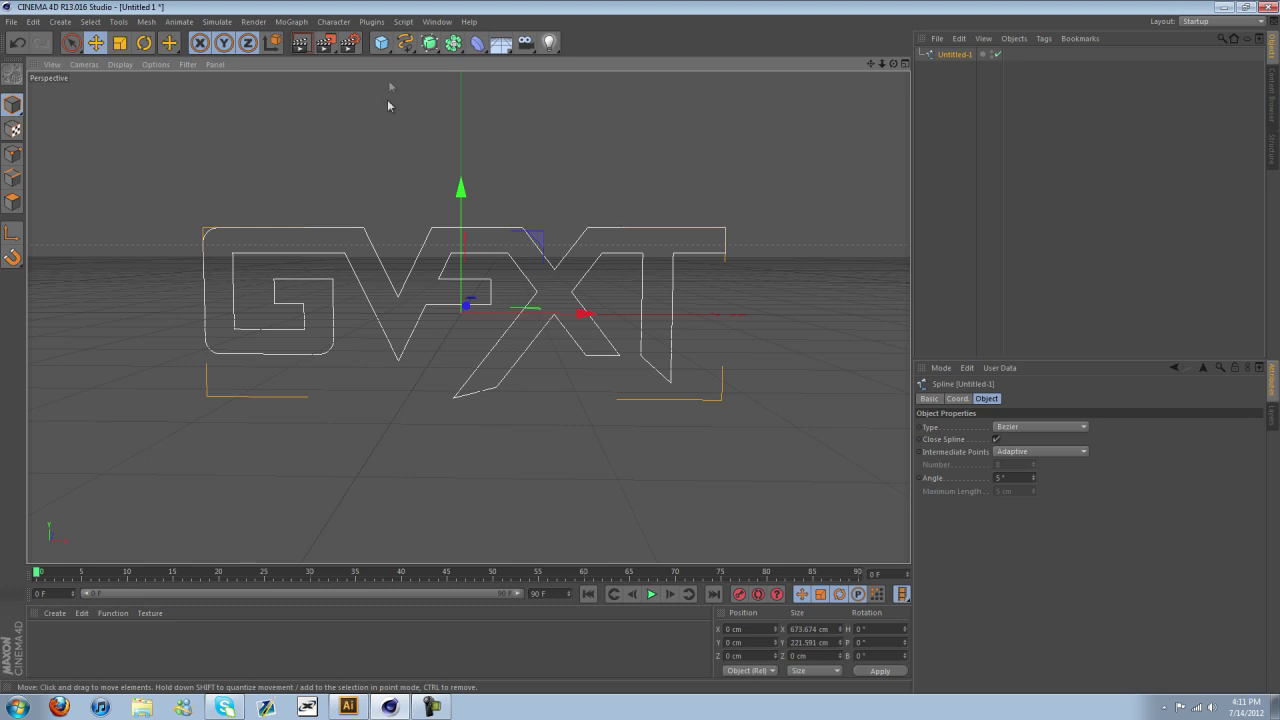
click(439, 46)
click(567, 55)
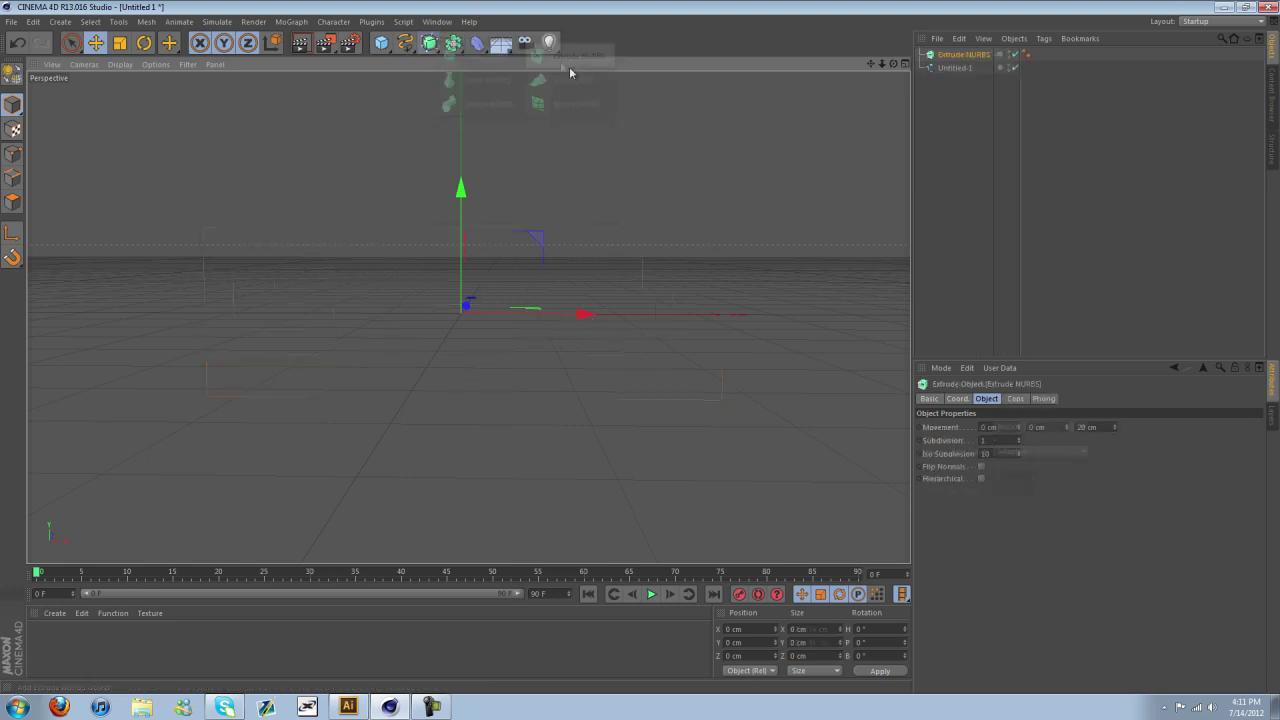
drag(958, 60, 639, 345)
click(971, 56)
- Render a preview of the extruded logo and deepen its Z extrusion to about 398 cm
click(303, 46)
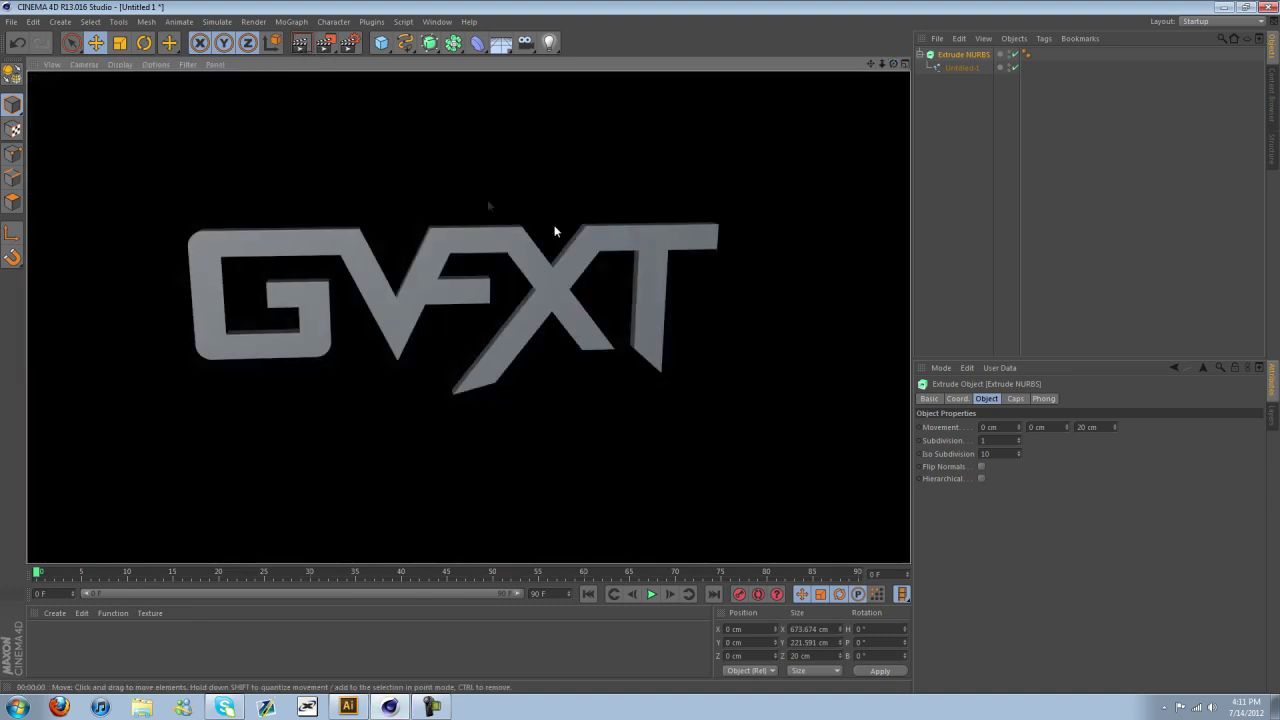
click(568, 272)
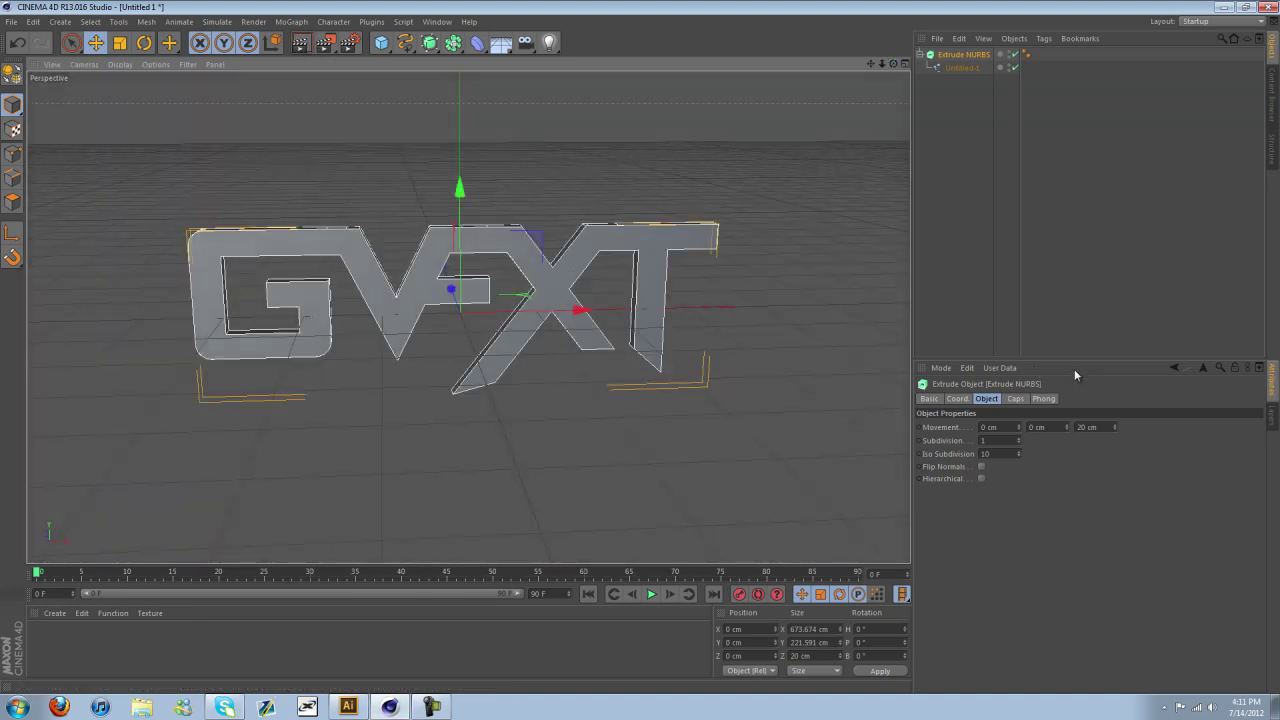
drag(1113, 428, 1122, 490)
- Set both the start and end caps of the logo extrusion to Fillet Cap
click(1013, 399)
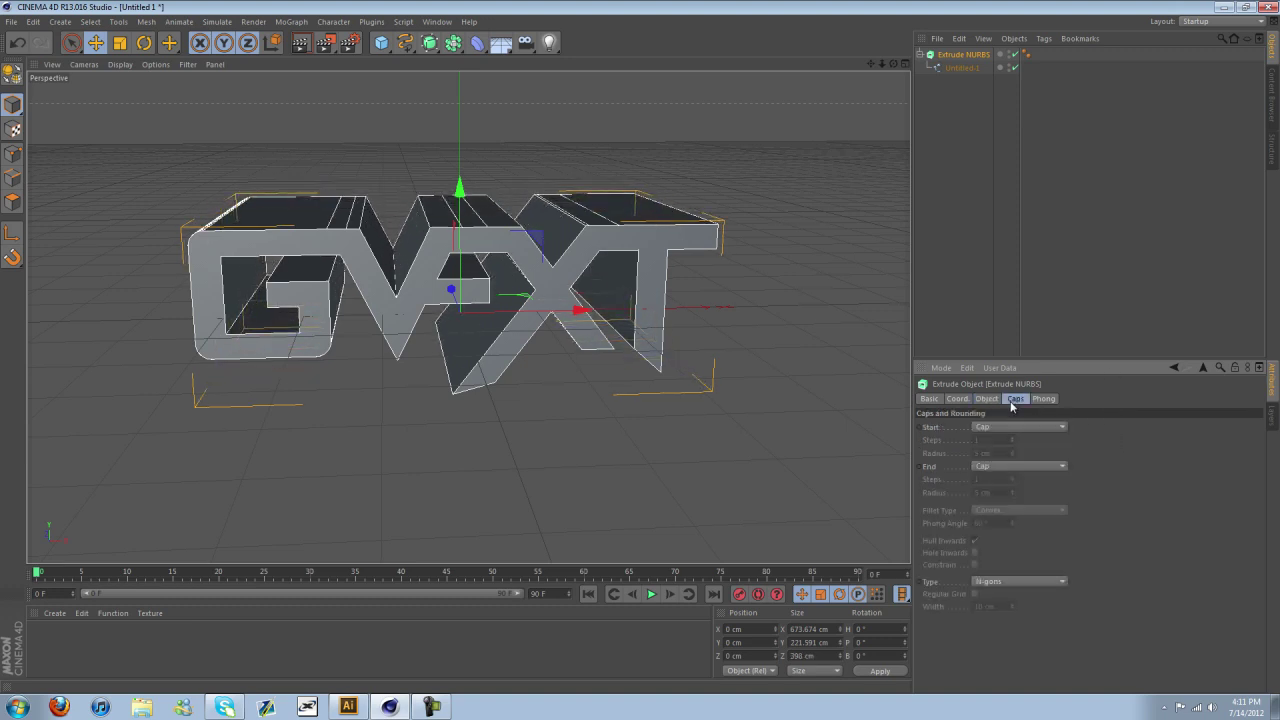
click(1012, 427)
click(1011, 482)
click(1013, 466)
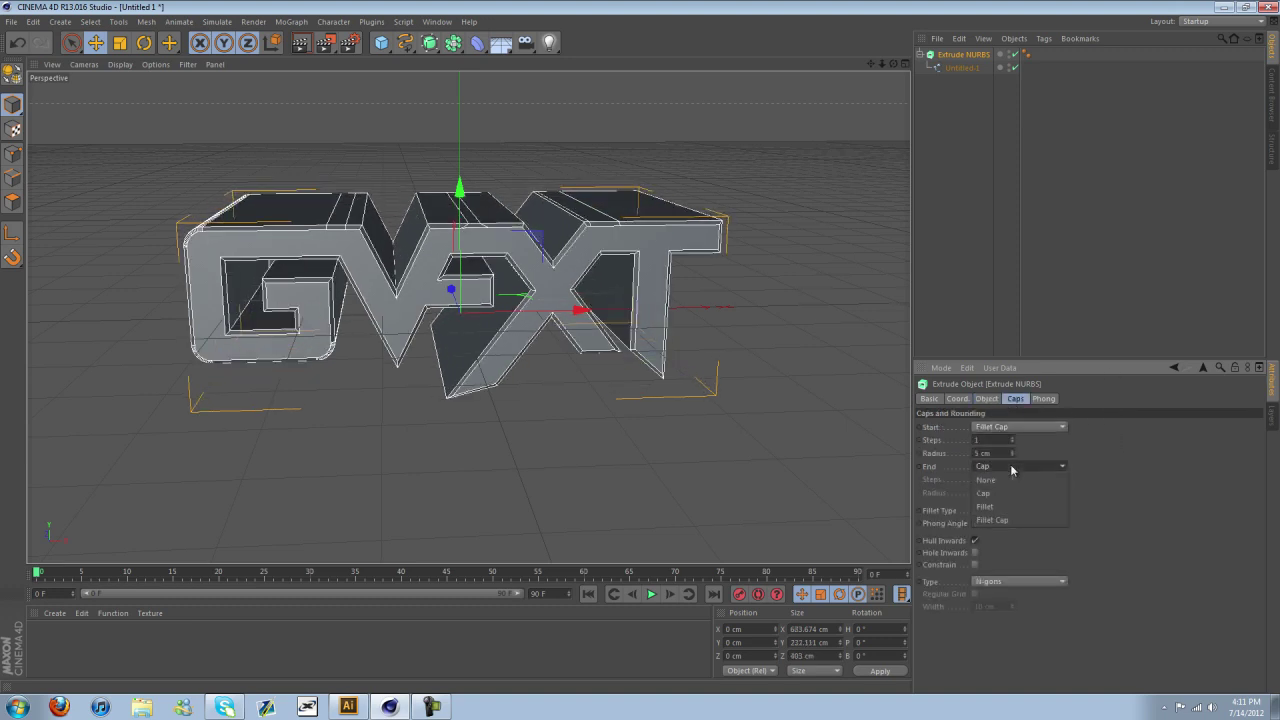
click(1003, 520)
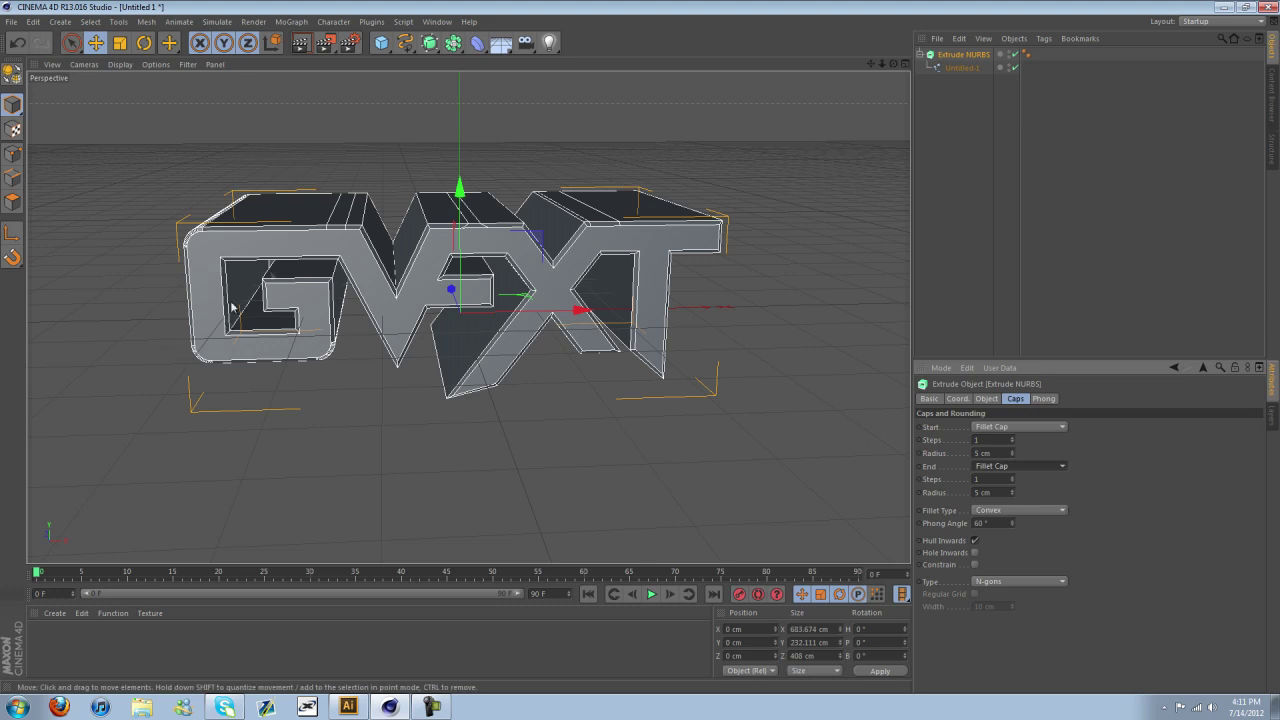
- Try None for the extrusion's start and end caps, then set the start to Cap and the end to Fillet
click(1018, 427)
click(997, 452)
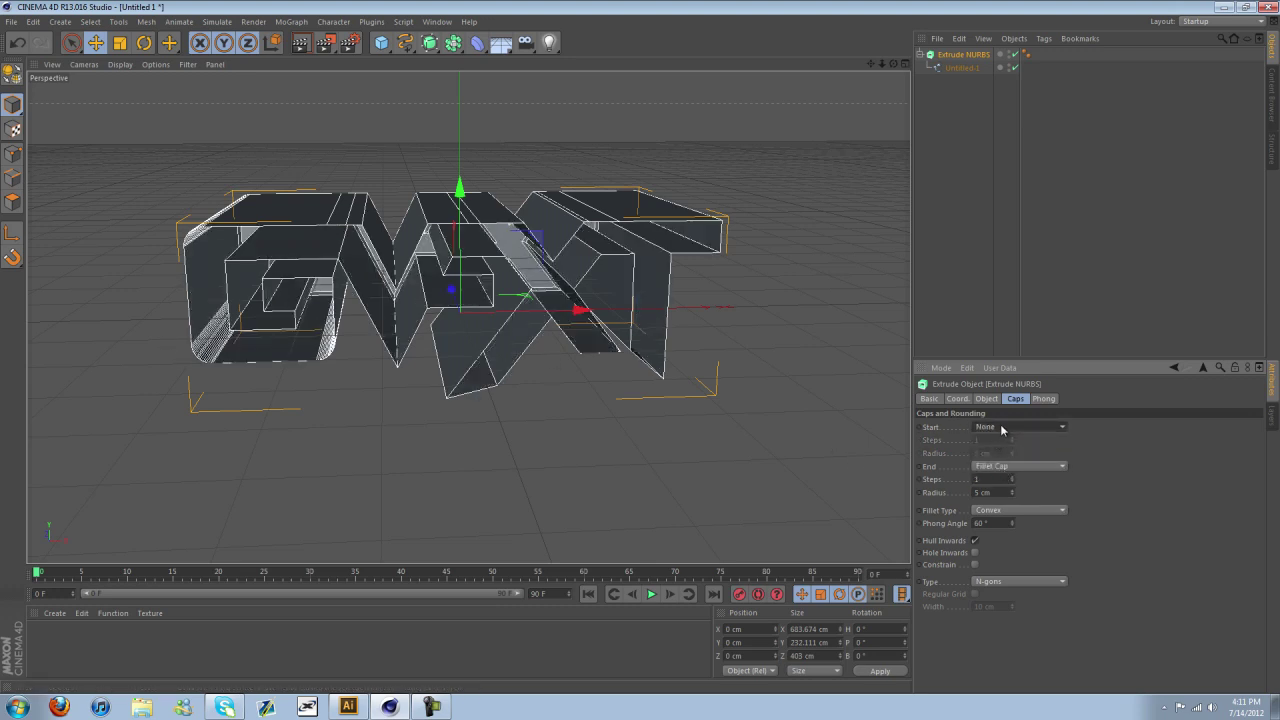
click(1002, 427)
click(1002, 461)
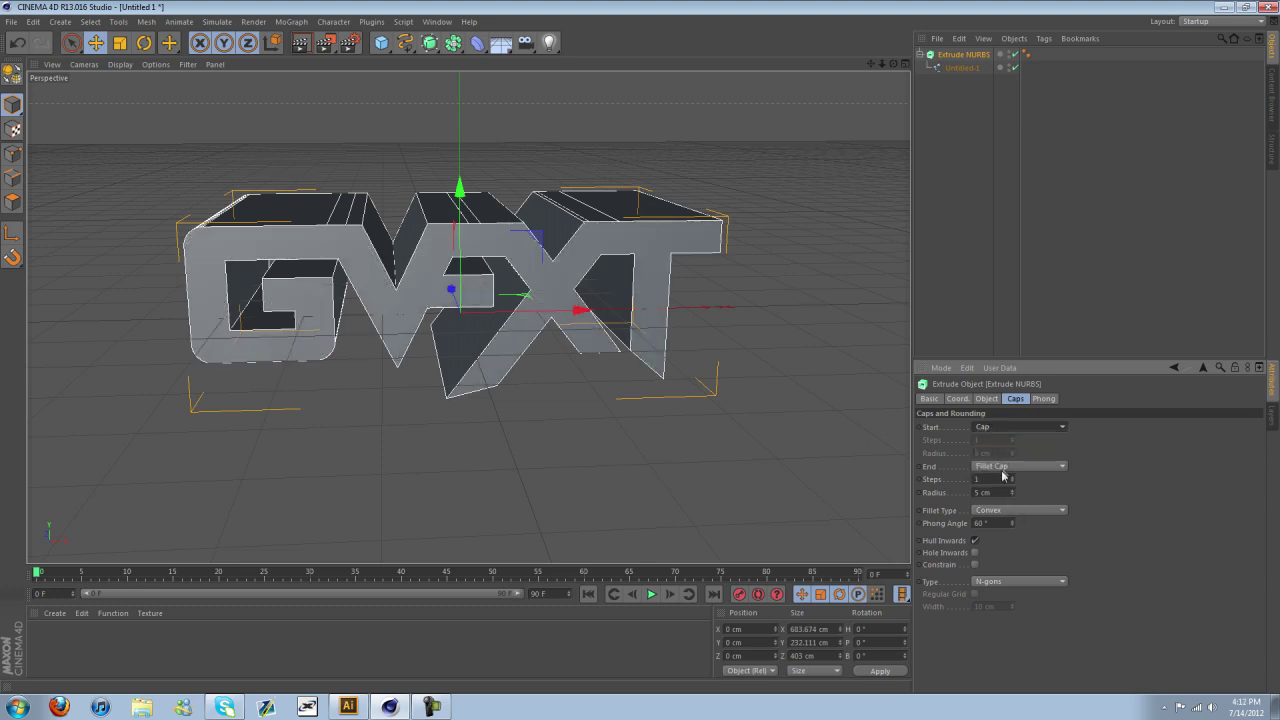
click(1003, 467)
click(999, 484)
click(1018, 466)
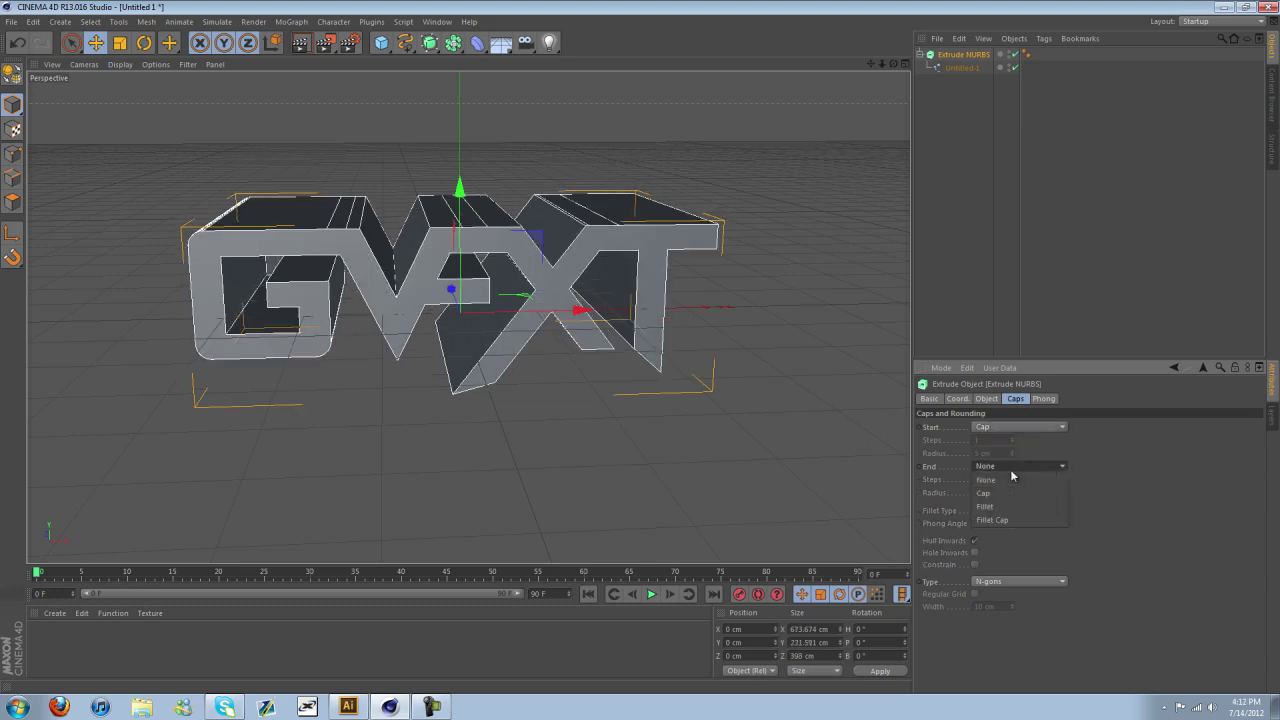
click(1000, 500)
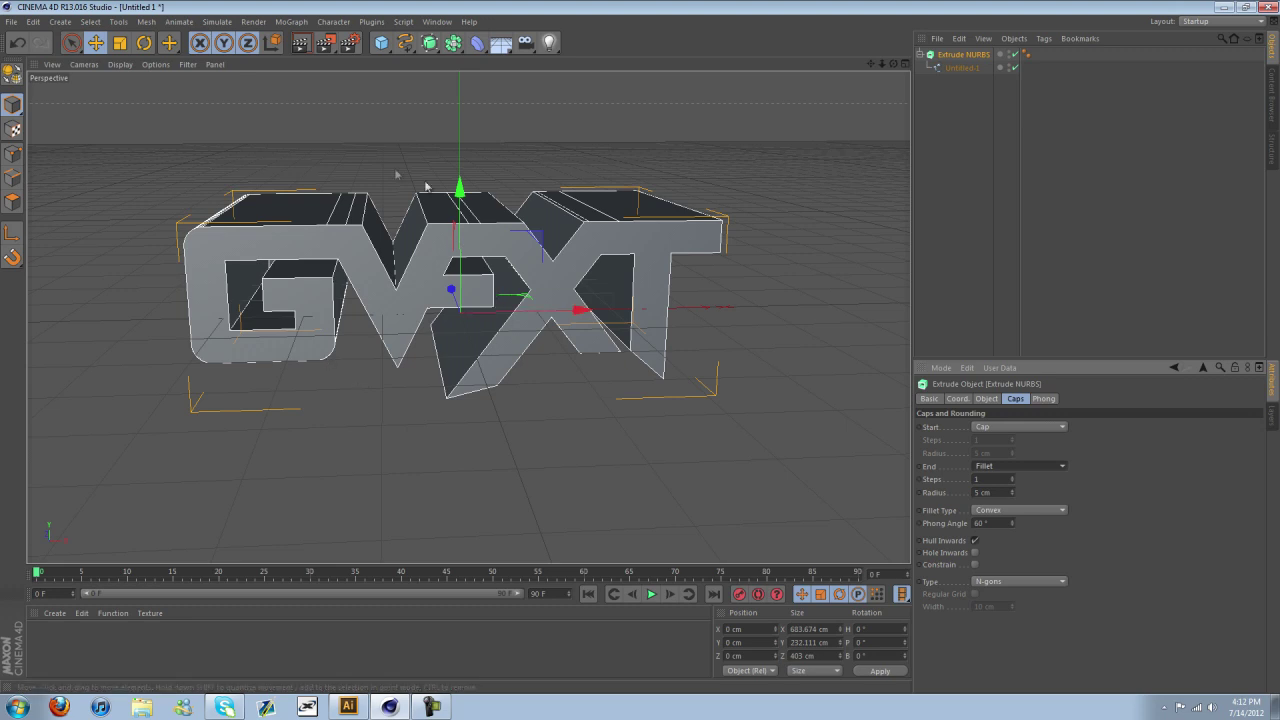
alt+drag(640, 350, 643, 354)
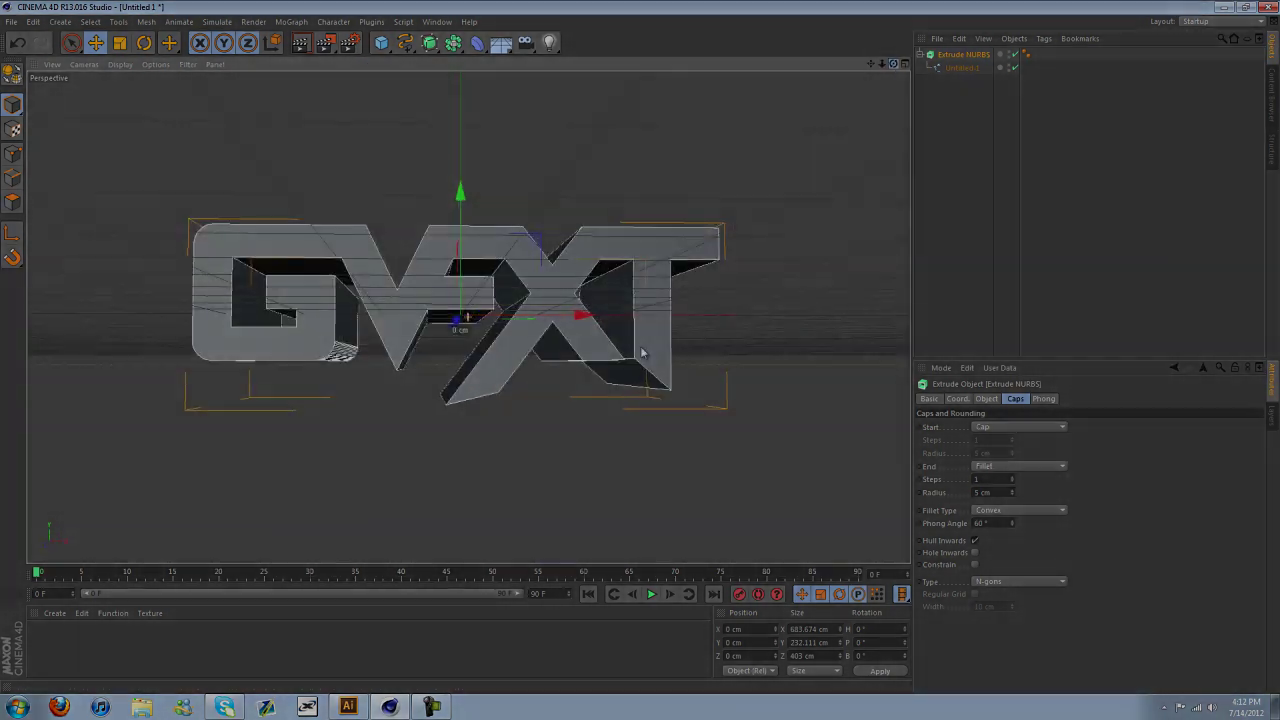